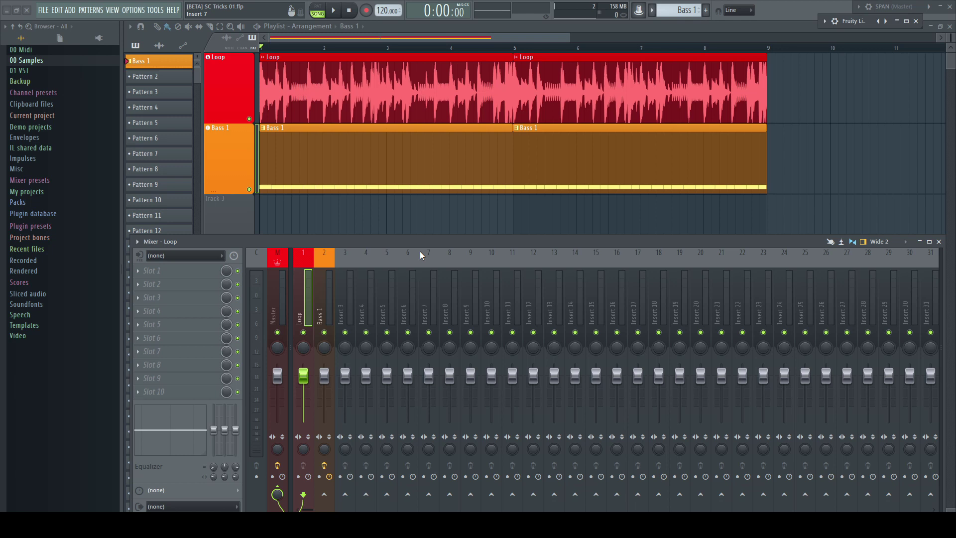
Start song playback so the Loop and Bass 1 tracks play through the mixer
{"action": "key", "text": "space"}
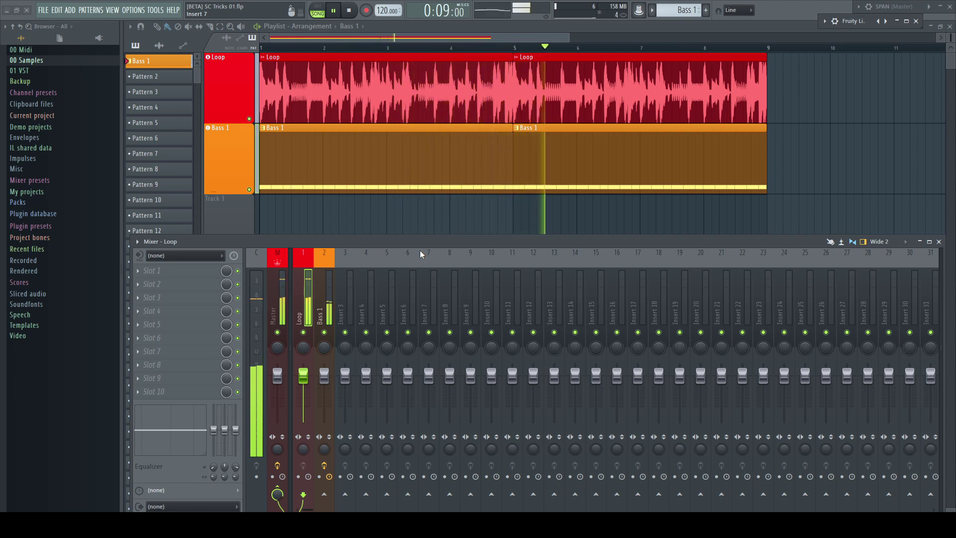
Stop playback and route the Loop track to Bass 1 as a sidechain
{"action": "key", "text": "space"}
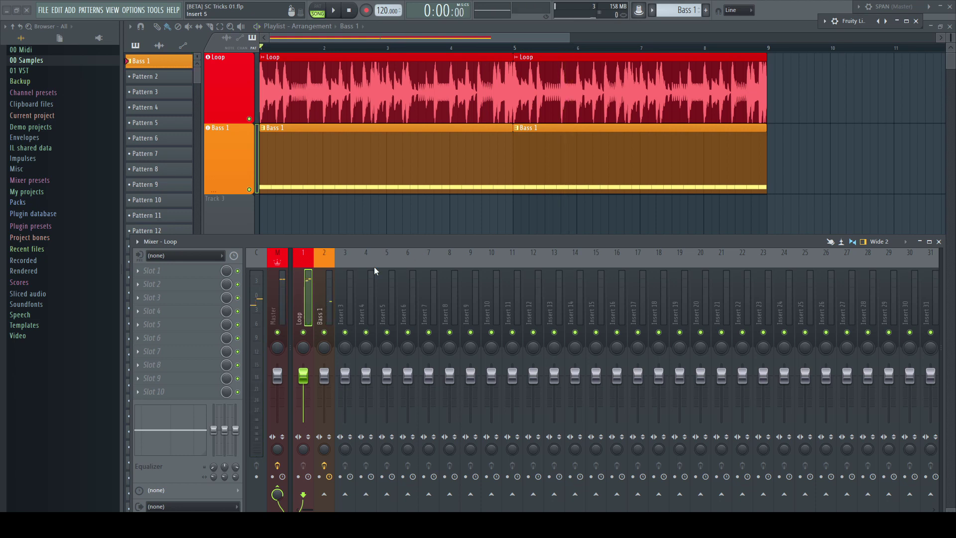
{"action": "right_click", "coordinate": [326, 503]}
{"action": "left_click", "coordinate": [346, 489]}
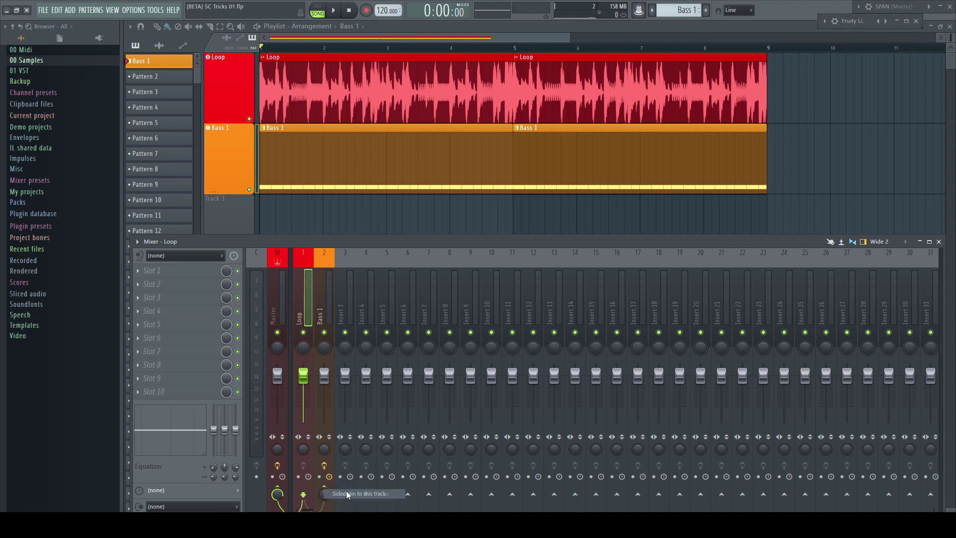
Set Bass 1's Fruity Limiter sidechain input to 1 (Loop) and audition the ducking
{"action": "left_click", "coordinate": [328, 303]}
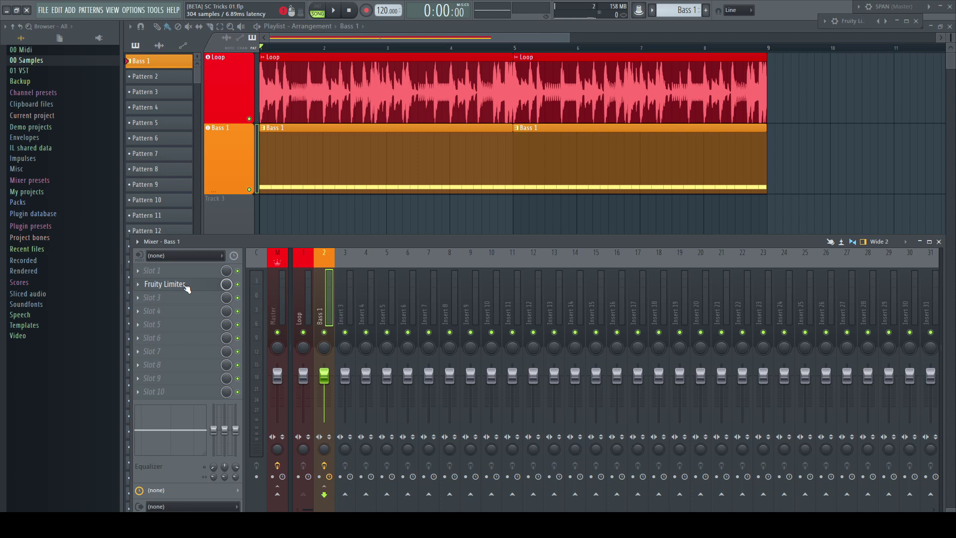
{"action": "left_click", "coordinate": [180, 286]}
{"action": "left_click", "coordinate": [640, 374]}
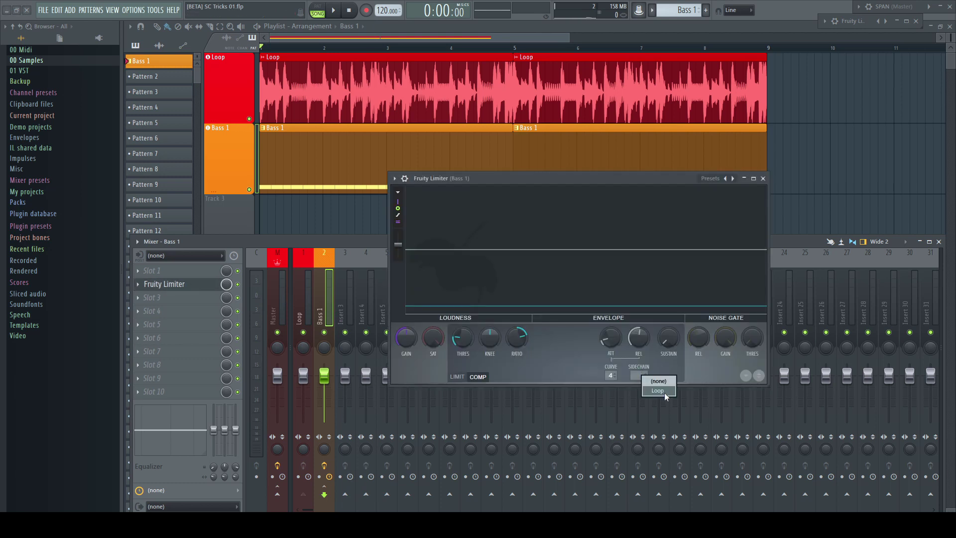
{"action": "left_click", "coordinate": [664, 392]}
{"action": "key", "text": "space"}
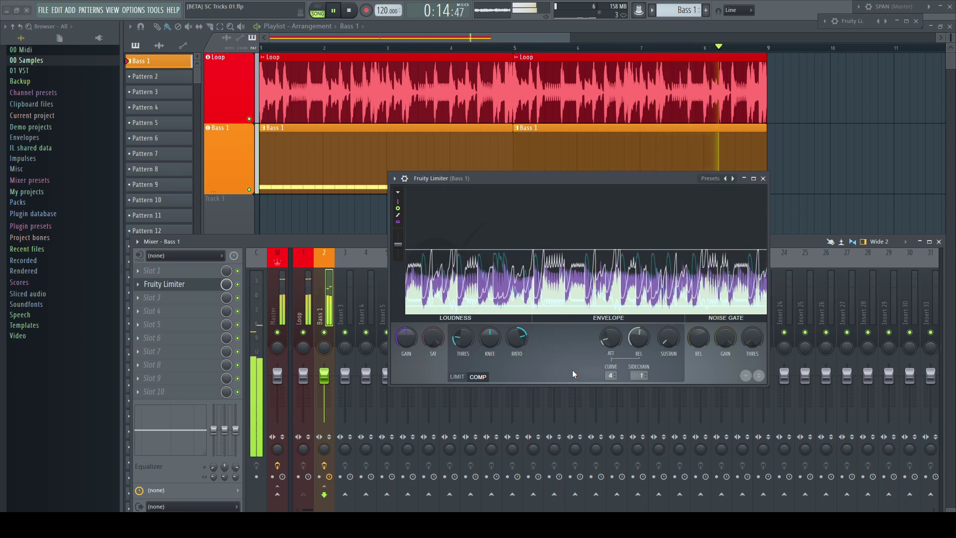
{"action": "key", "text": "space"}
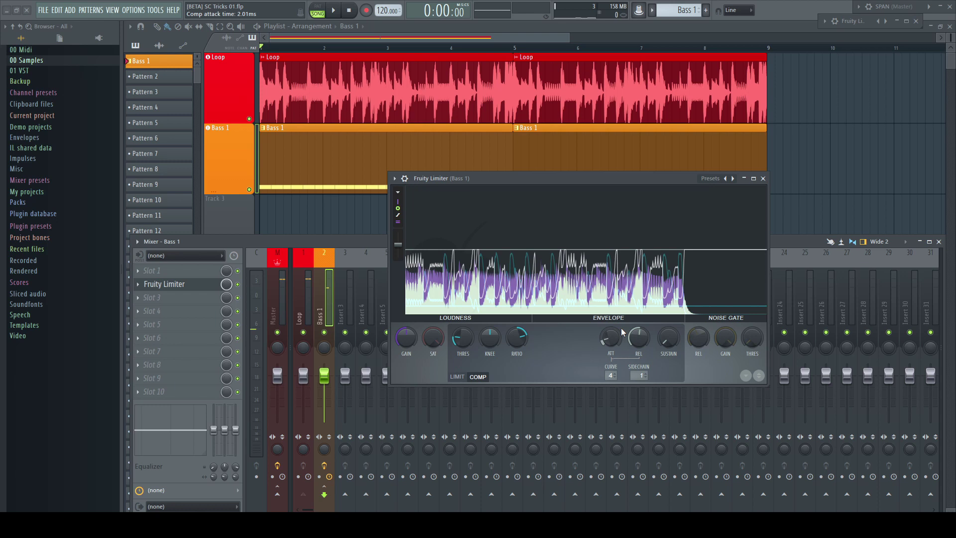
Replace Bass 1's Fruity Limiter slot with Patcher and enlarge its map
{"action": "left_click", "coordinate": [763, 179]}
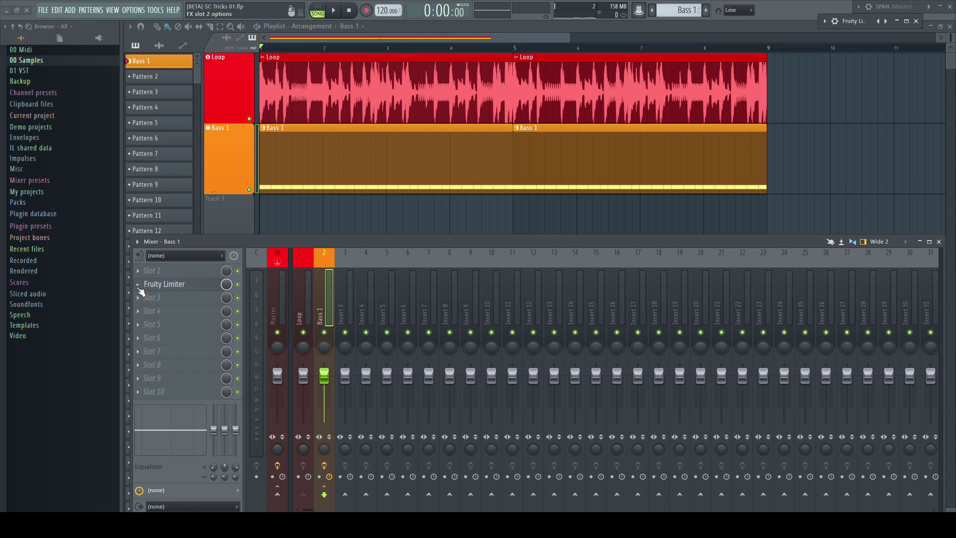
{"action": "left_click", "coordinate": [139, 287]}
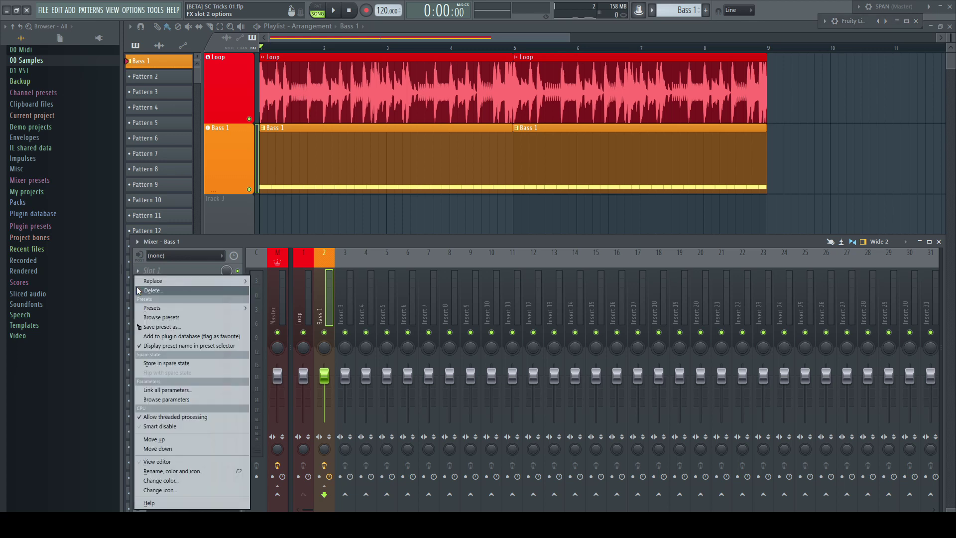
{"action": "mouse_move", "coordinate": [170, 282]}
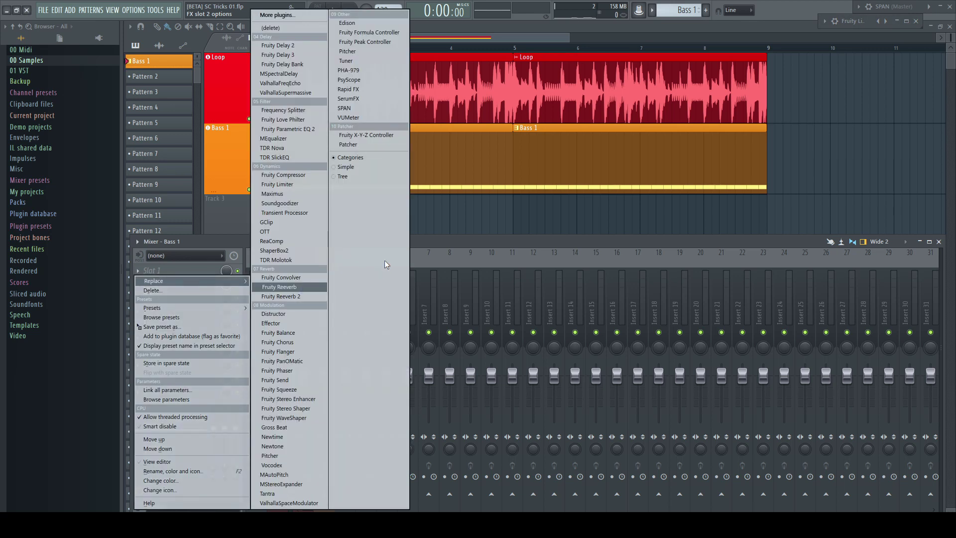
{"action": "left_click", "coordinate": [360, 143]}
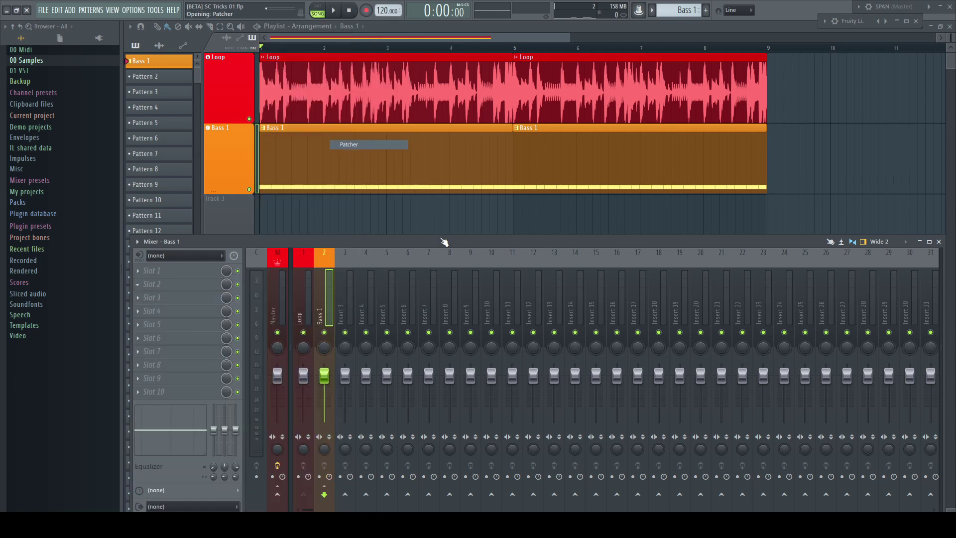
{"action": "left_click", "coordinate": [621, 193]}
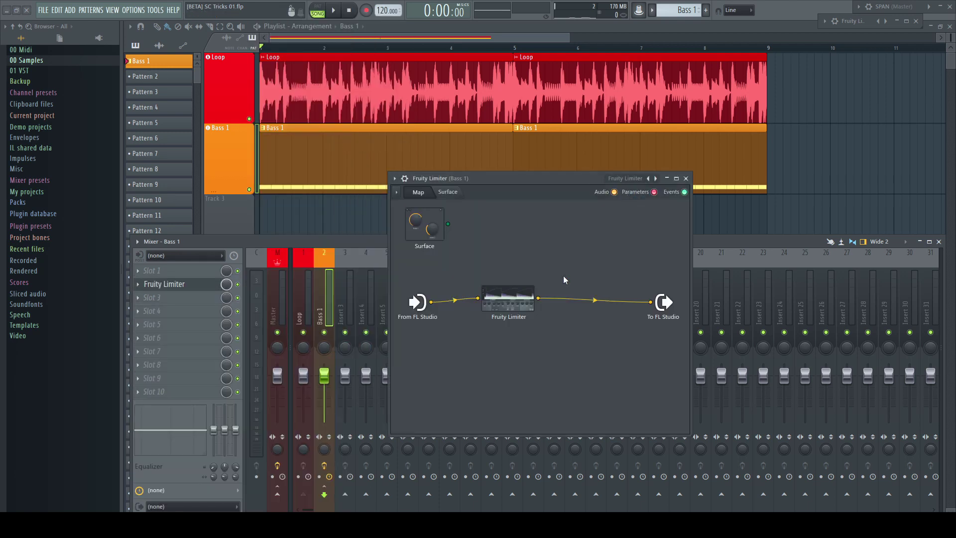
Give the Patcher limiter a second audio input and add a Loop output to From FL Studio
{"action": "left_click_drag", "start_coordinate": [500, 298], "coordinate": [565, 256]}
{"action": "right_click", "coordinate": [565, 257]}
{"action": "mouse_move", "coordinate": [593, 309]}
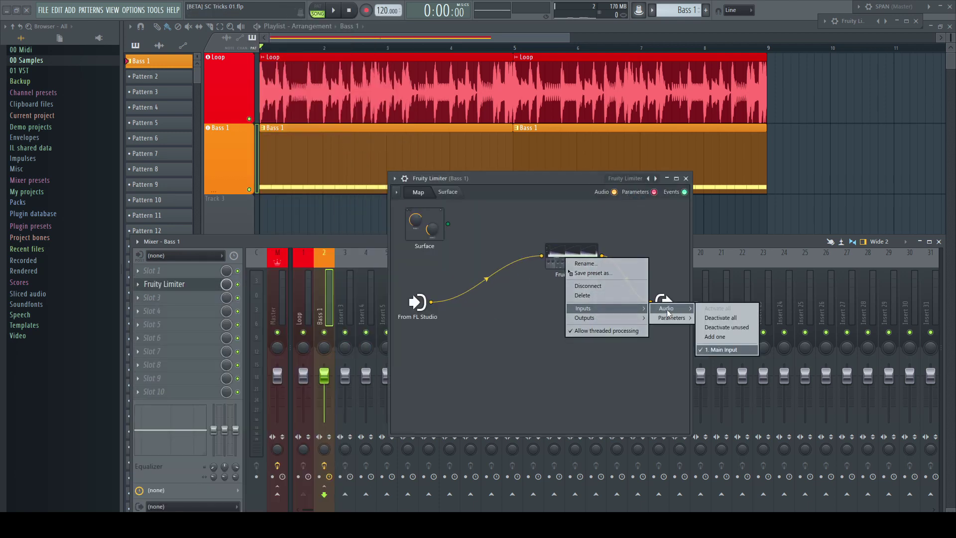
{"action": "left_click", "coordinate": [735, 336]}
{"action": "right_click", "coordinate": [418, 302]}
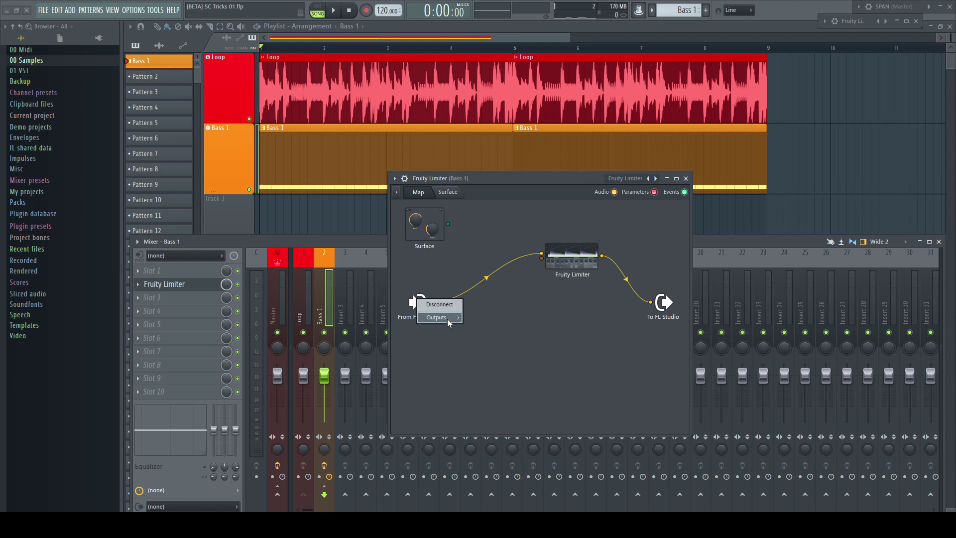
{"action": "mouse_move", "coordinate": [441, 317]}
{"action": "mouse_move", "coordinate": [481, 317]}
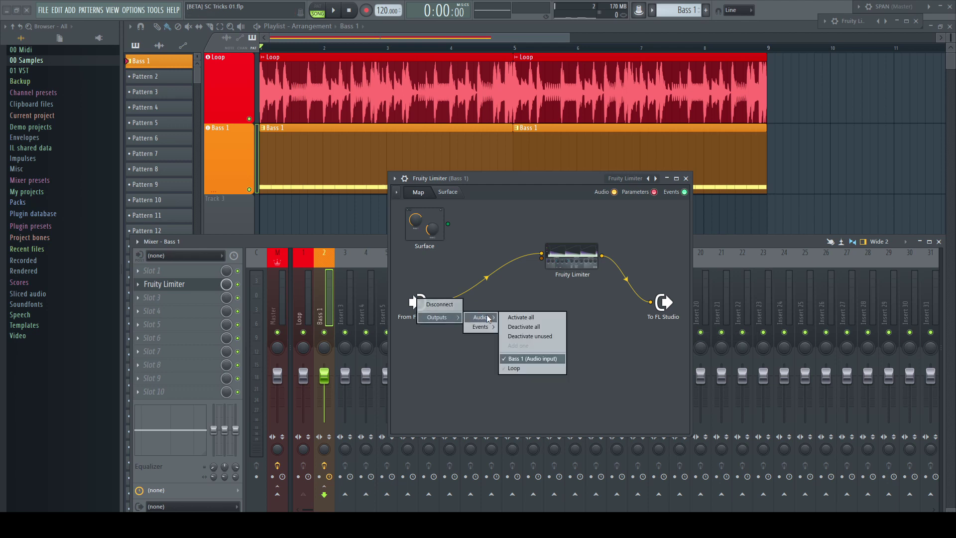
{"action": "left_click", "coordinate": [512, 369]}
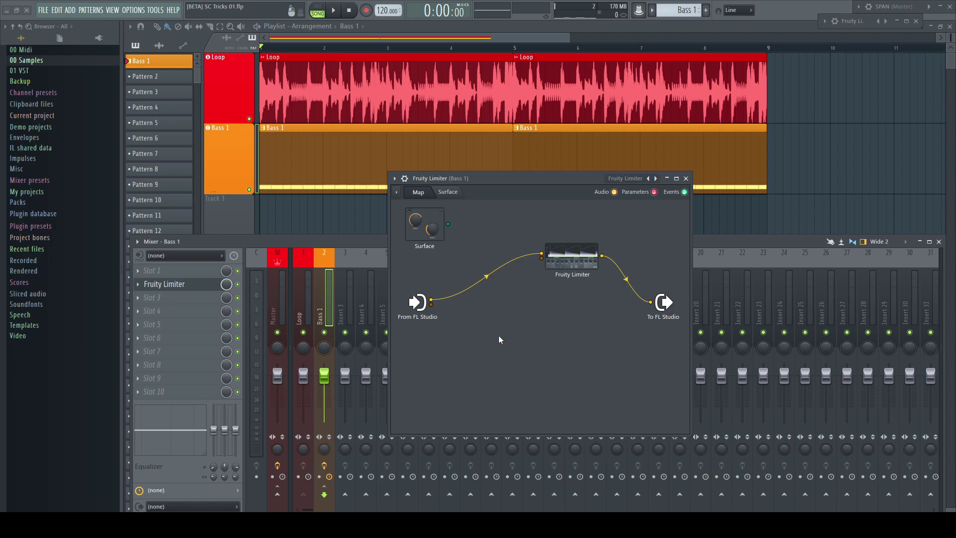
Add Fruity Parametric EQ 2 to the Patcher map, wired to To FL Studio
{"action": "key", "text": "F8"}
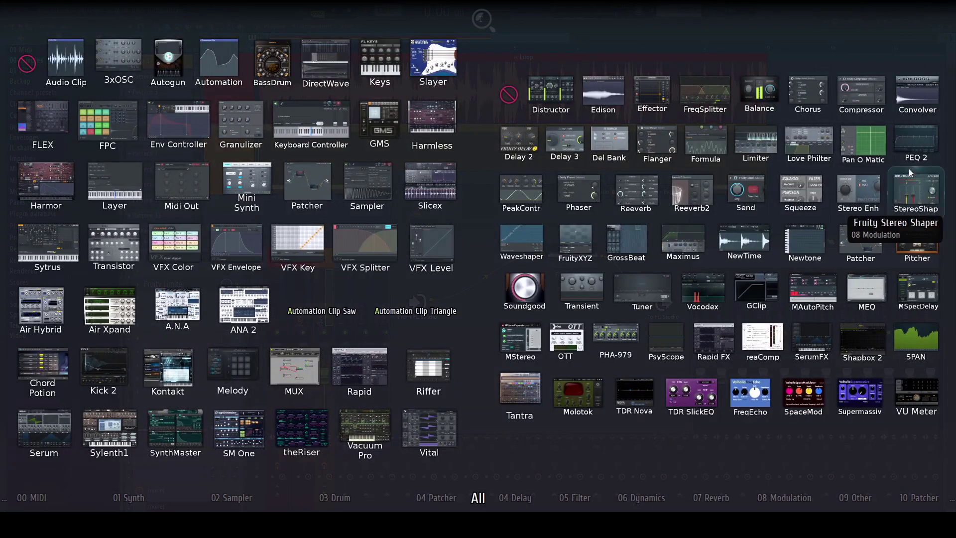
{"action": "left_click_drag", "start_coordinate": [917, 139], "coordinate": [539, 282]}
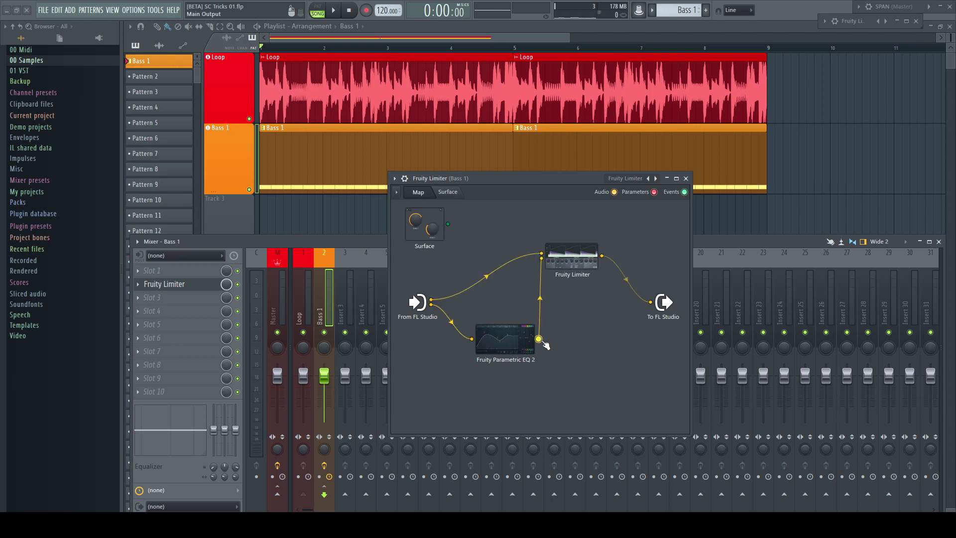
{"action": "left_click_drag", "start_coordinate": [540, 340], "coordinate": [651, 303]}
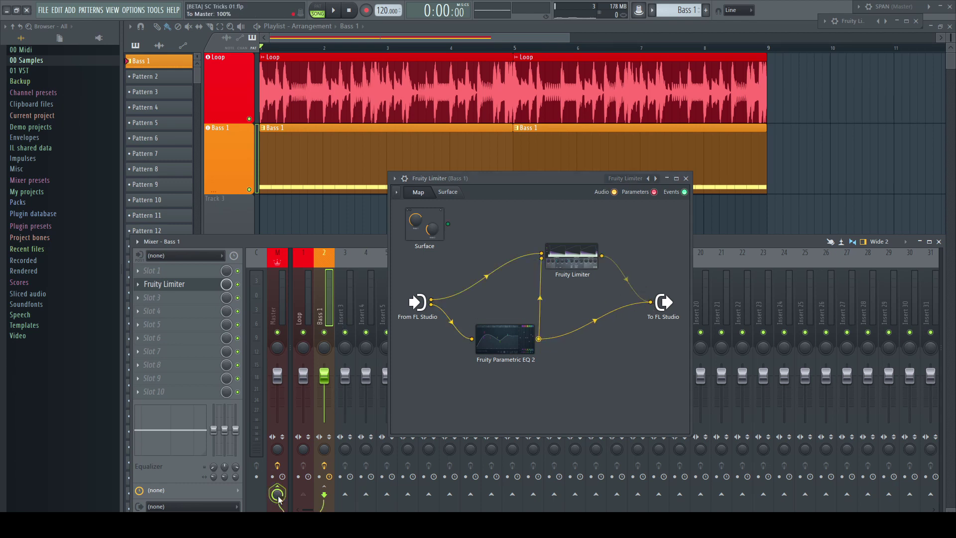
{"action": "left_click", "coordinate": [310, 313]}
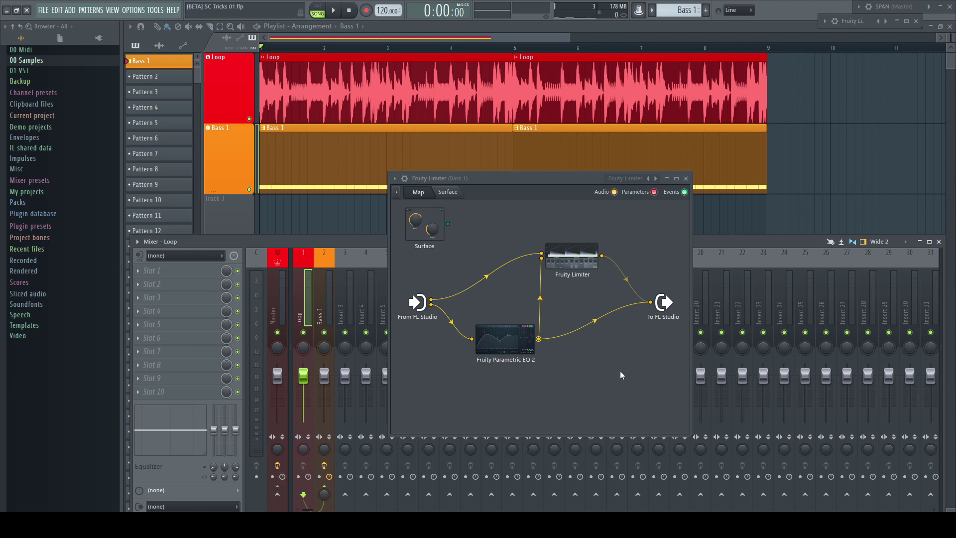
Open the Patcher's Parametric EQ 2 window and move it to the left
{"action": "left_click", "coordinate": [504, 339]}
{"action": "left_click", "coordinate": [572, 257]}
{"action": "left_click", "coordinate": [498, 341]}
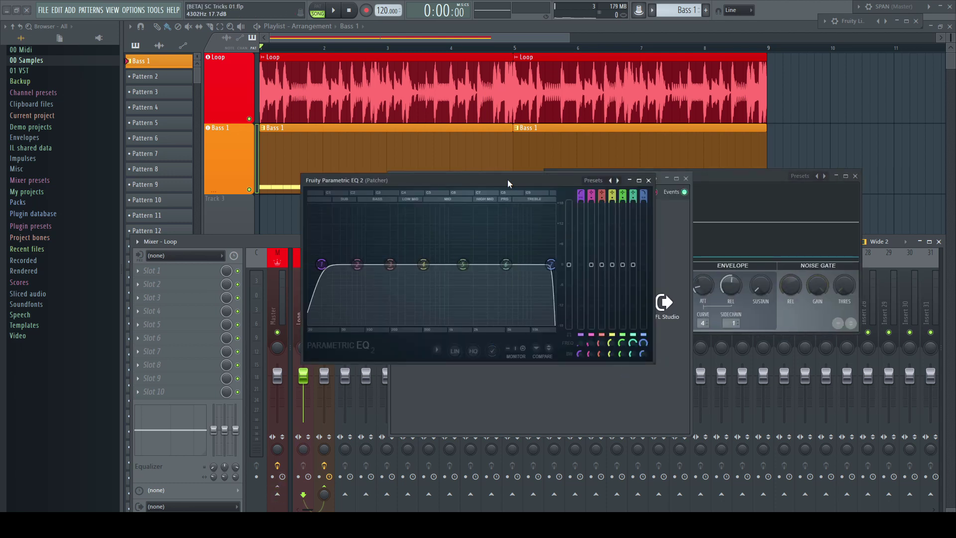
{"action": "left_click_drag", "start_coordinate": [507, 183], "coordinate": [450, 176]}
{"action": "left_click", "coordinate": [685, 178]}
While the song plays, lower the EQ band 7 low-pass cutoff to 119 Hz
{"action": "key", "text": "space"}
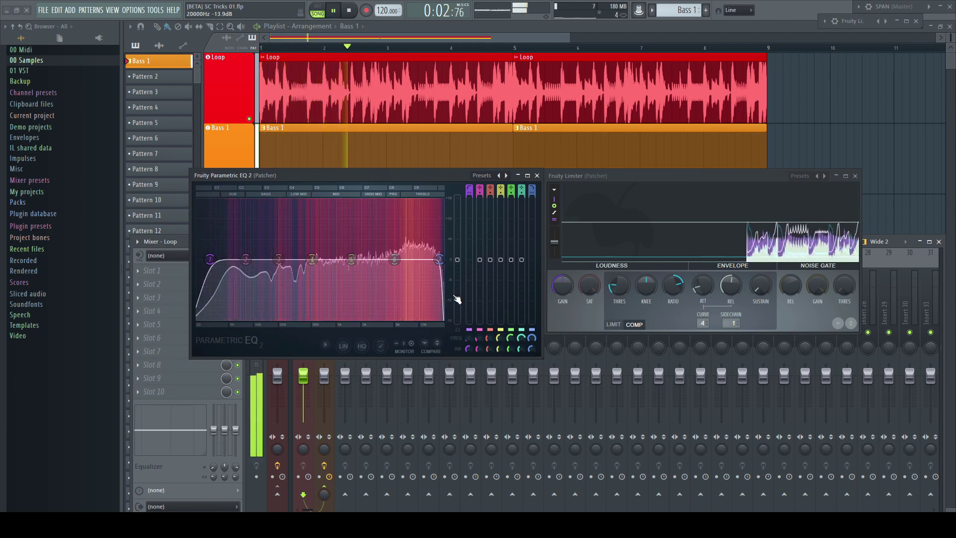
{"action": "left_click_drag", "start_coordinate": [439, 259], "coordinate": [269, 259]}
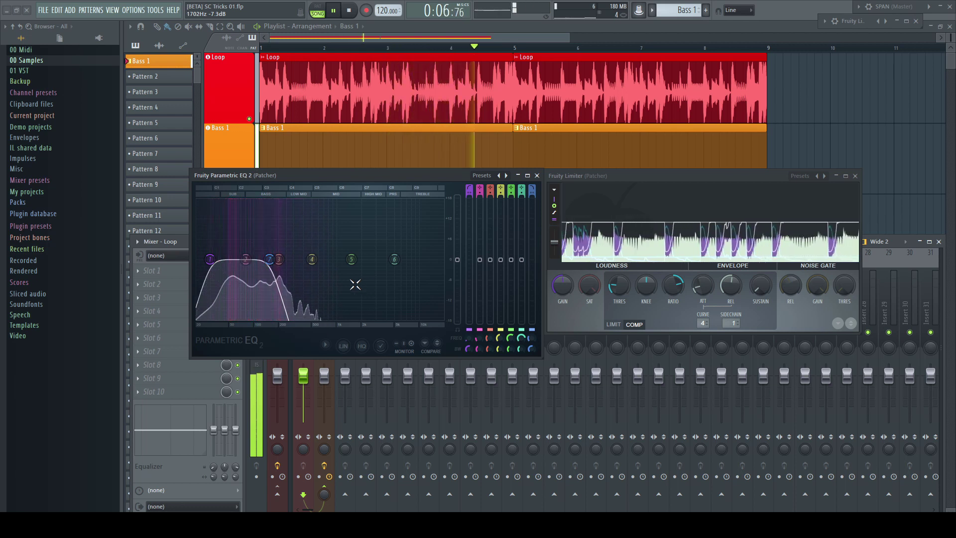
{"action": "left_click_drag", "start_coordinate": [263, 266], "coordinate": [261, 259]}
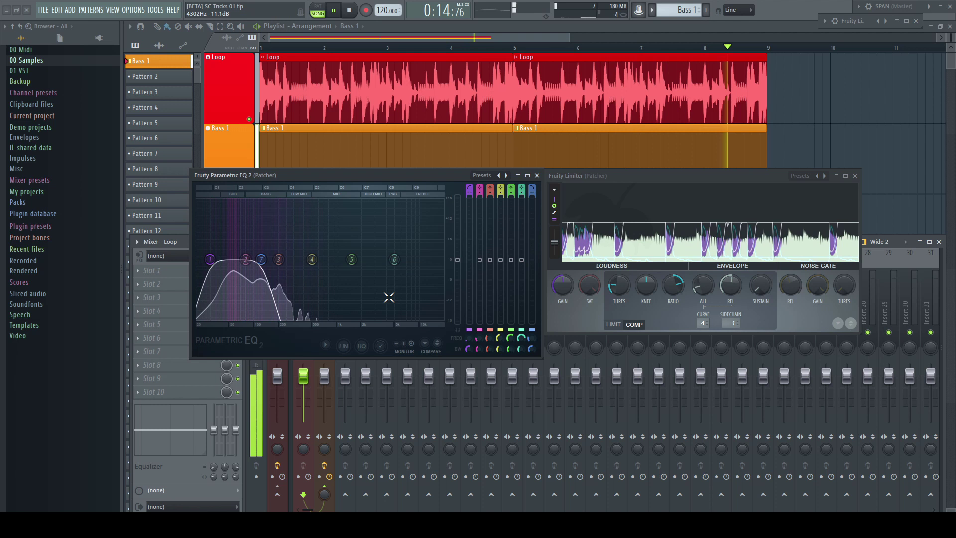
{"action": "key", "text": "space"}
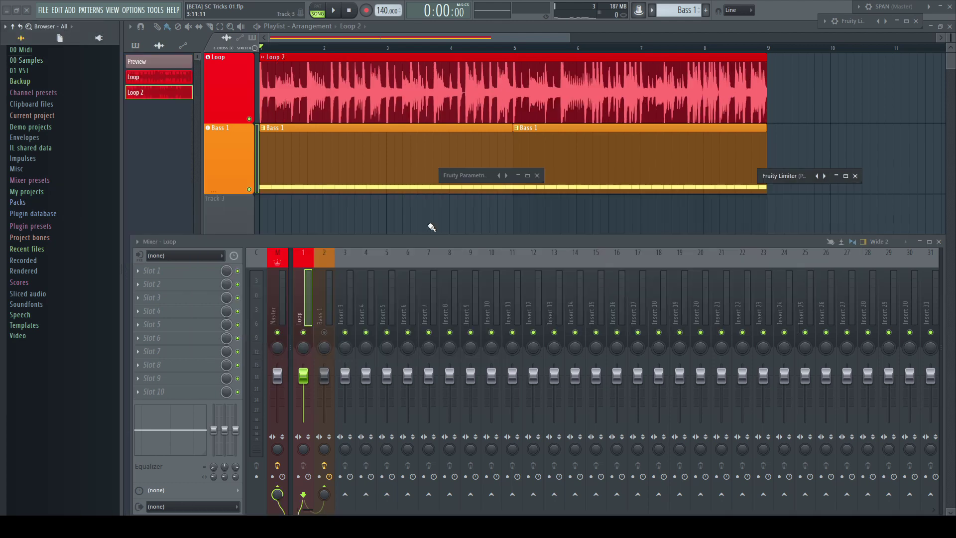
Play the song for about 12 seconds to hear the sidechain ducking
{"action": "key", "text": "space"}
Unmute Bass 1, bring back the EQ and limiter windows, and briefly play
{"action": "left_click", "coordinate": [325, 333]}
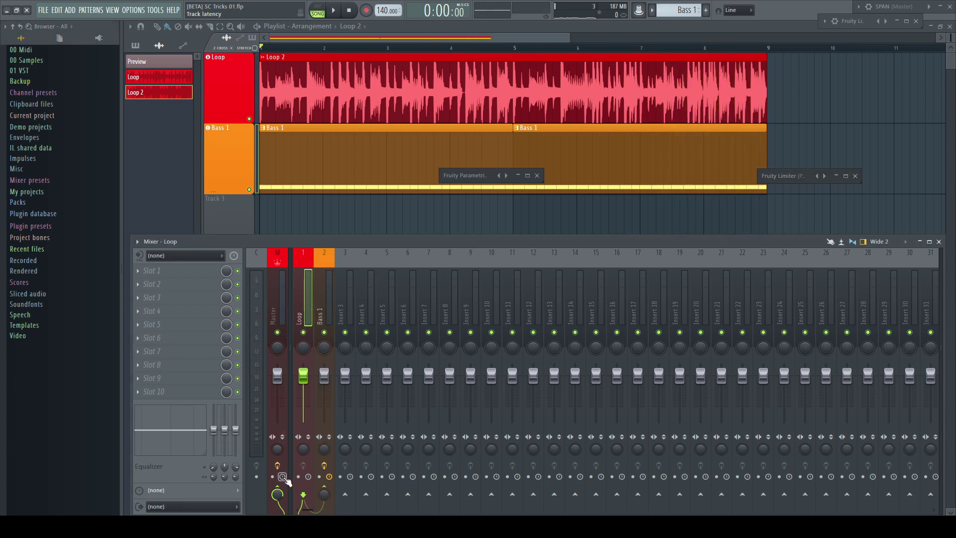
{"action": "left_click", "coordinate": [517, 176]}
{"action": "left_click", "coordinate": [837, 177]}
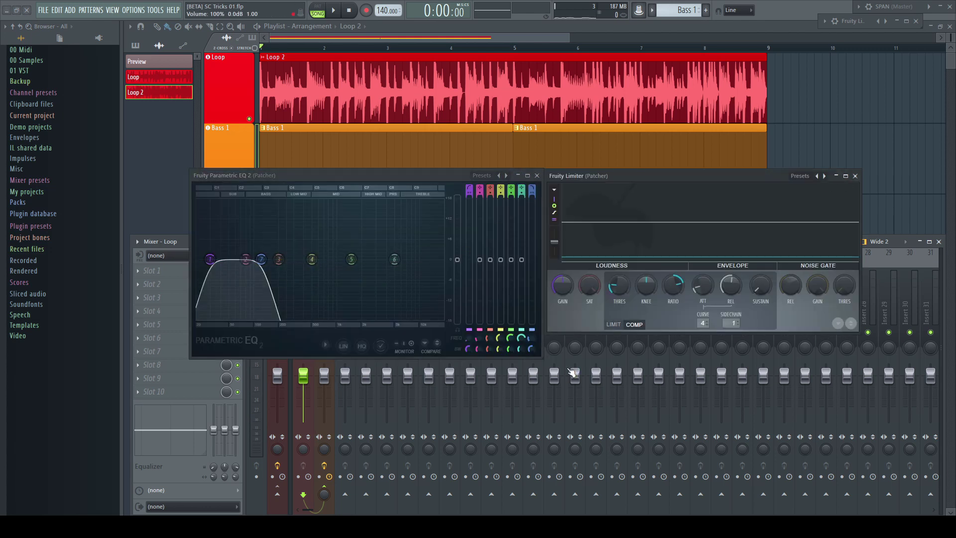
{"action": "key", "text": "space"}
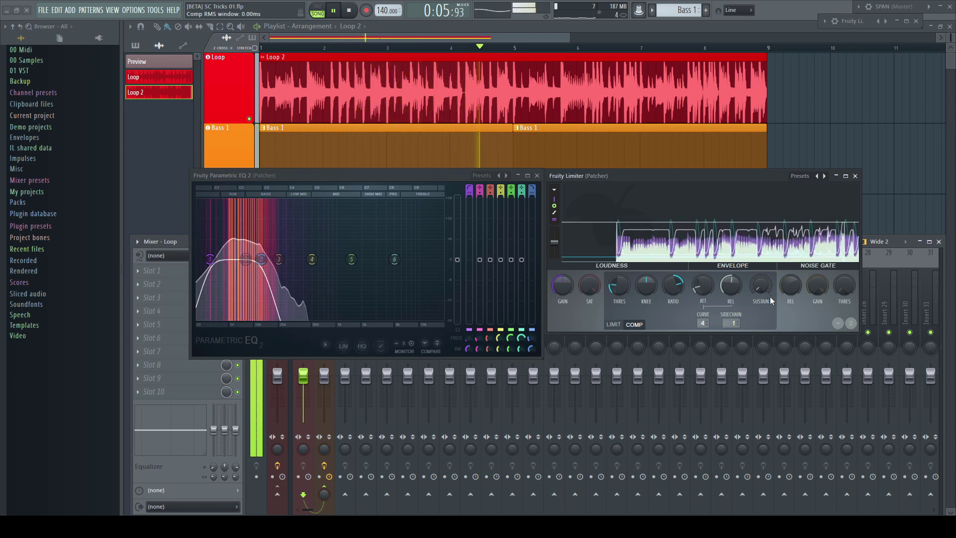
{"action": "key", "text": "space"}
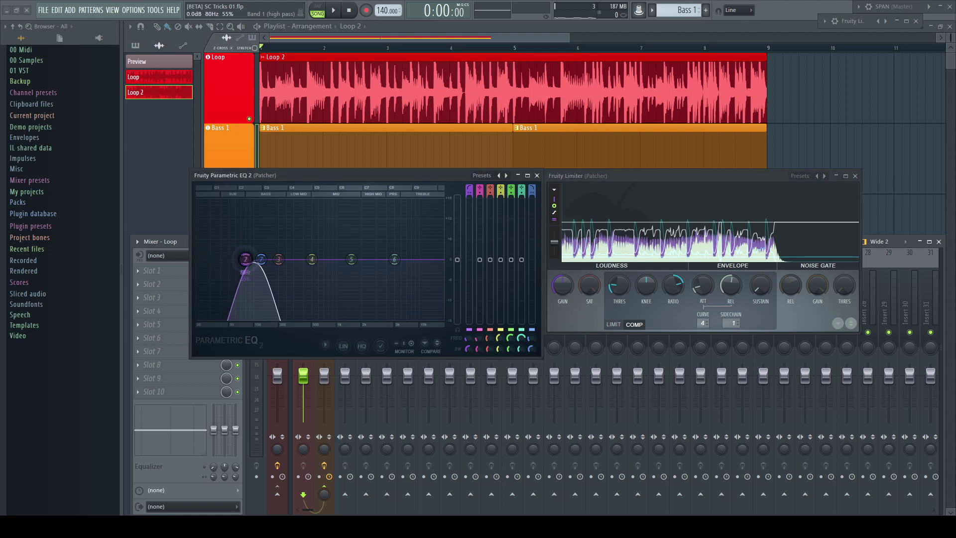
While playing, shift EQ band 2 to about 88 Hz at -1.3 dB
{"action": "key", "text": "space"}
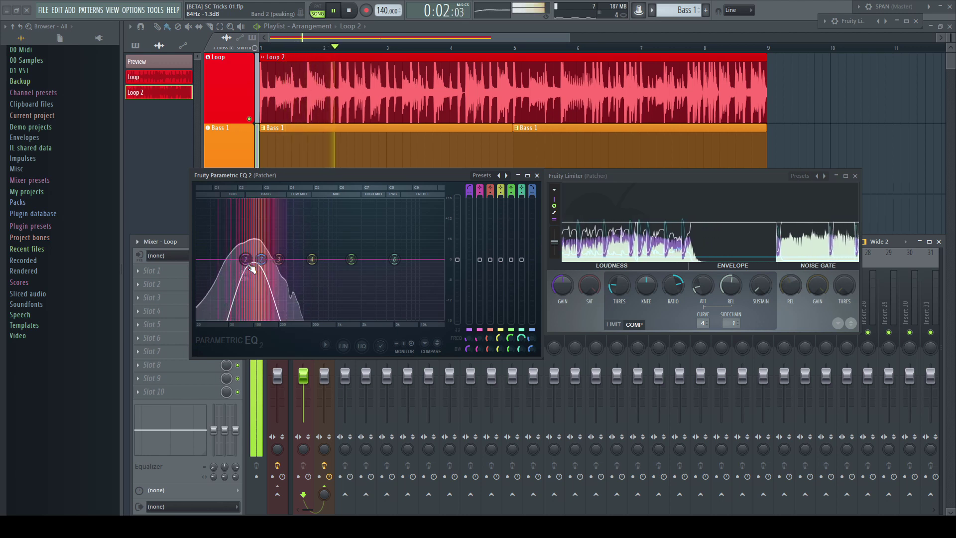
{"action": "left_click_drag", "start_coordinate": [253, 270], "coordinate": [254, 269]}
{"action": "key", "text": "space"}
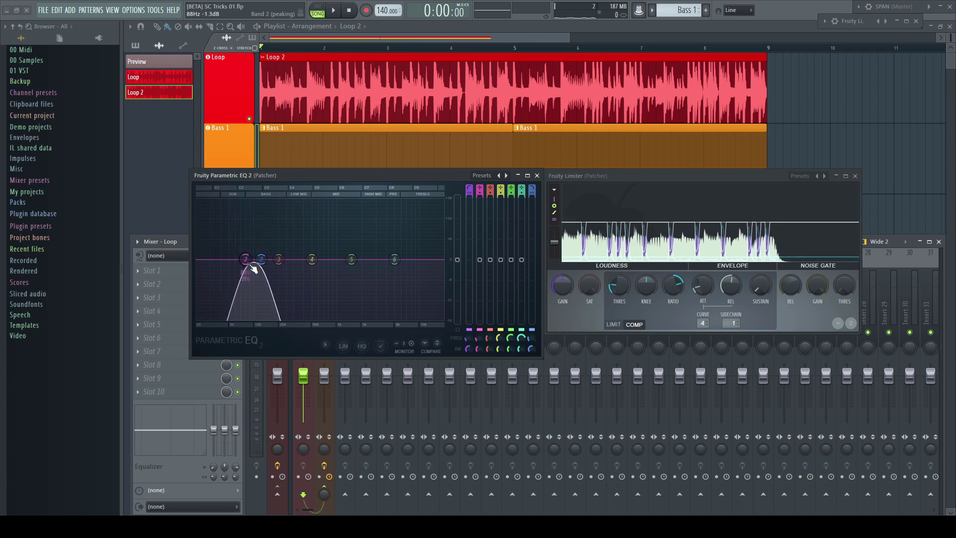
Audition the limiter, then close the Parametric EQ 2 and Fruity Limiter windows
{"action": "key", "text": "space"}
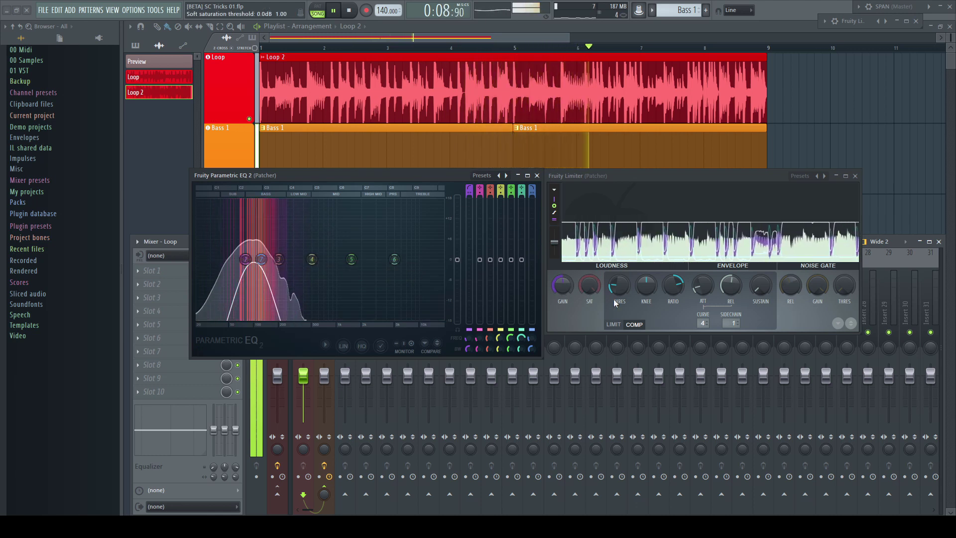
{"action": "key", "text": "space"}
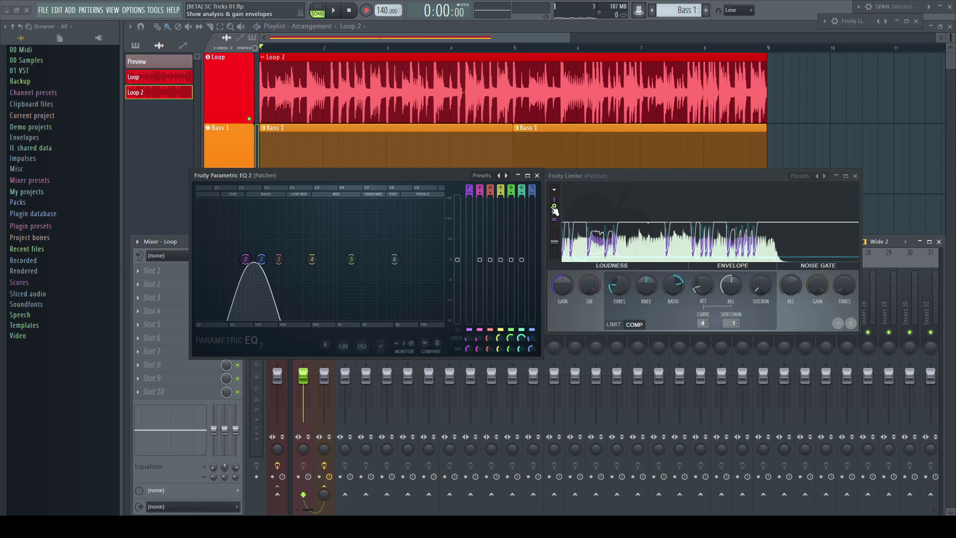
{"action": "left_click", "coordinate": [537, 175]}
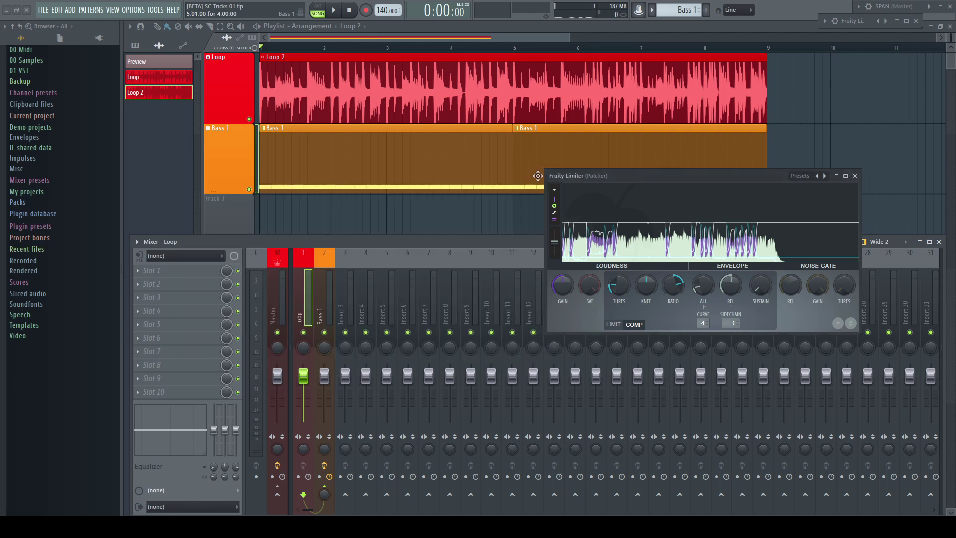
{"action": "left_click", "coordinate": [855, 176]}
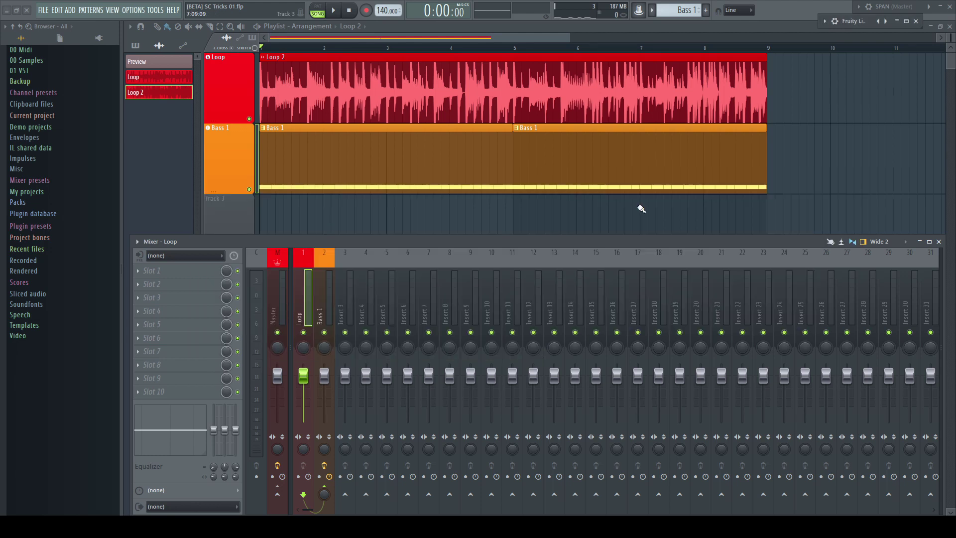
Mute the Bass 1 mixer insert, reselect Loop, and hide the mixer
{"action": "left_click", "coordinate": [324, 305]}
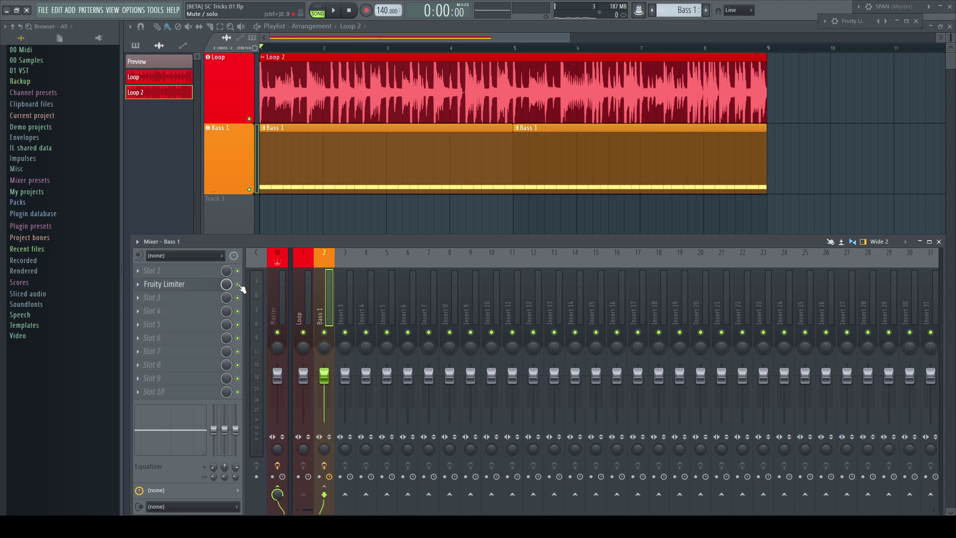
{"action": "left_click", "coordinate": [324, 332]}
{"action": "left_click", "coordinate": [305, 310]}
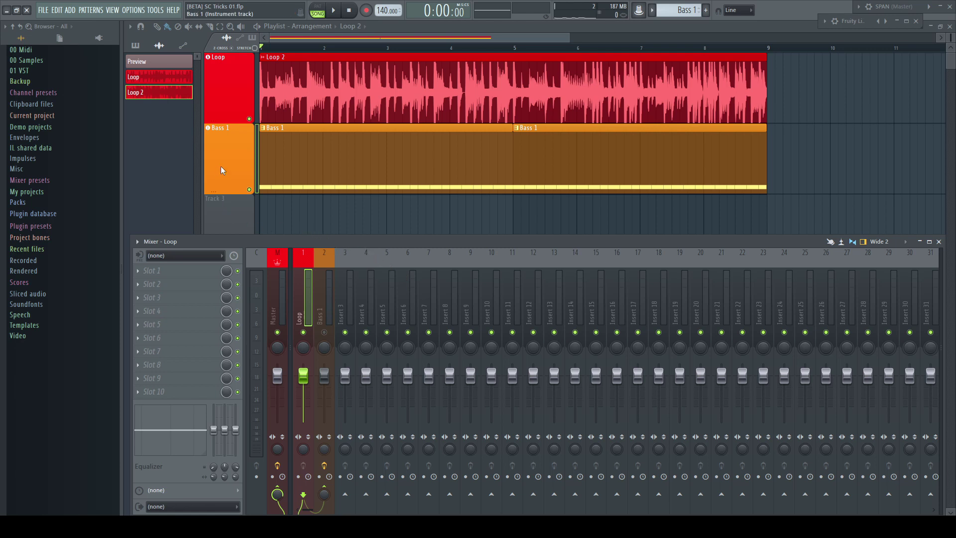
{"action": "key", "text": "F9"}
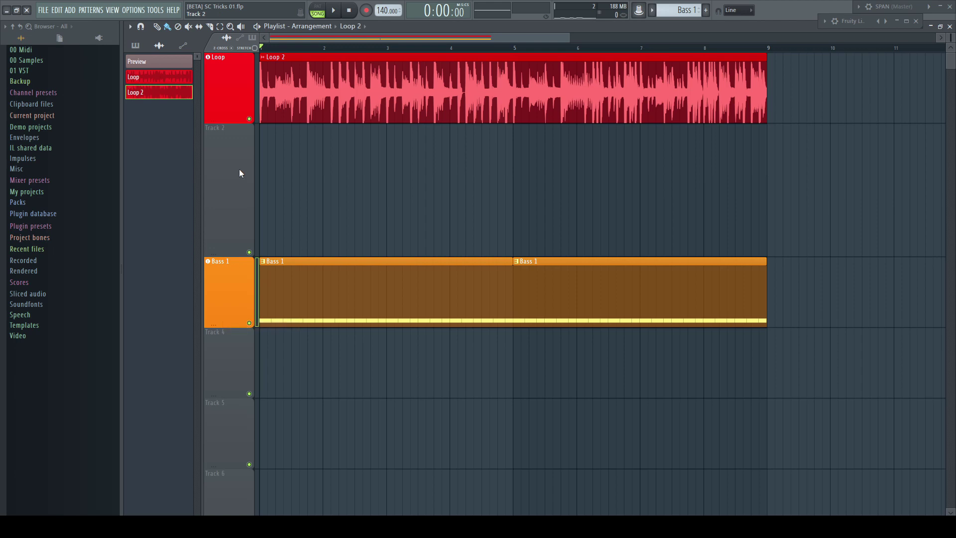
Drag SC Auto from the 01 VST folder onto Track 2 and add copies on the first kicks
{"action": "left_click", "coordinate": [32, 70]}
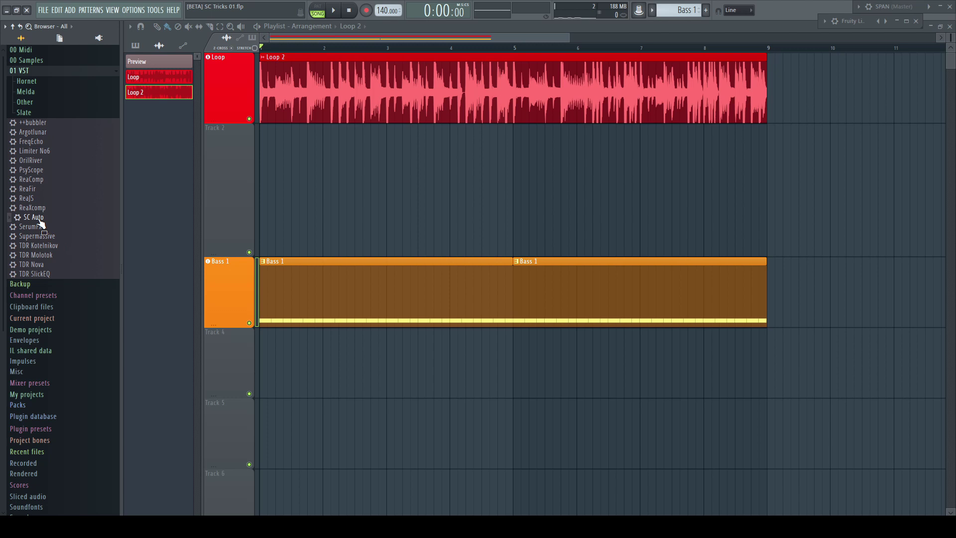
{"action": "left_click_drag", "start_coordinate": [41, 223], "coordinate": [264, 197]}
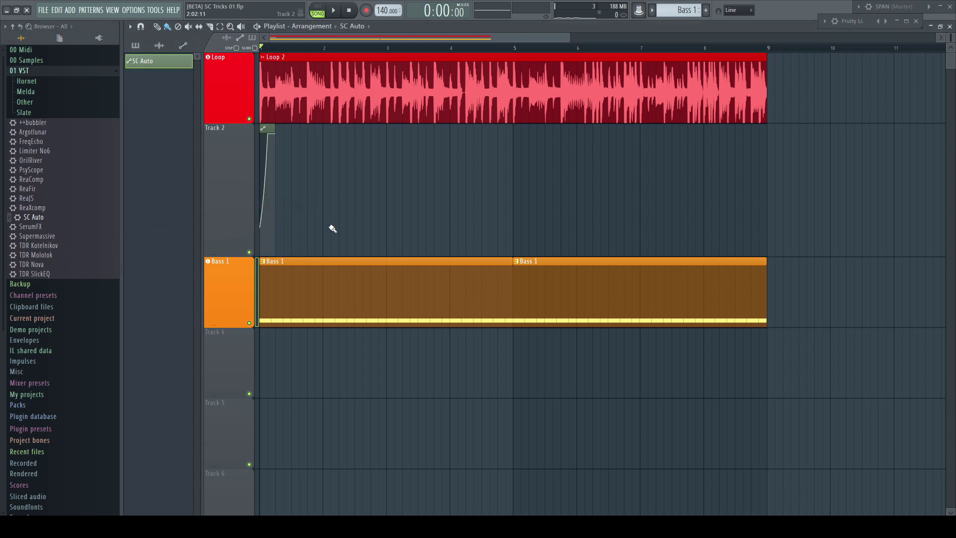
{"action": "left_click", "coordinate": [315, 204]}
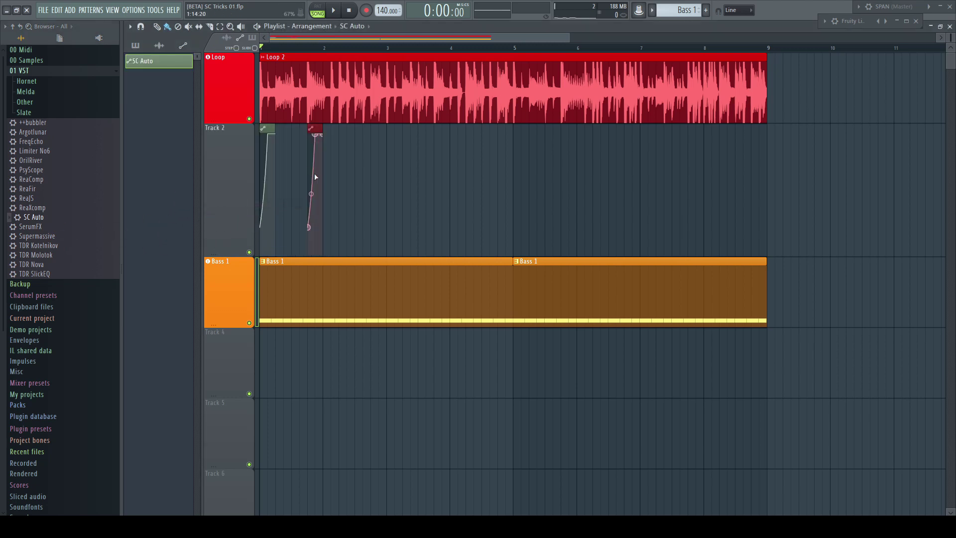
{"action": "left_click", "coordinate": [332, 178]}
{"action": "left_click", "coordinate": [363, 172]}
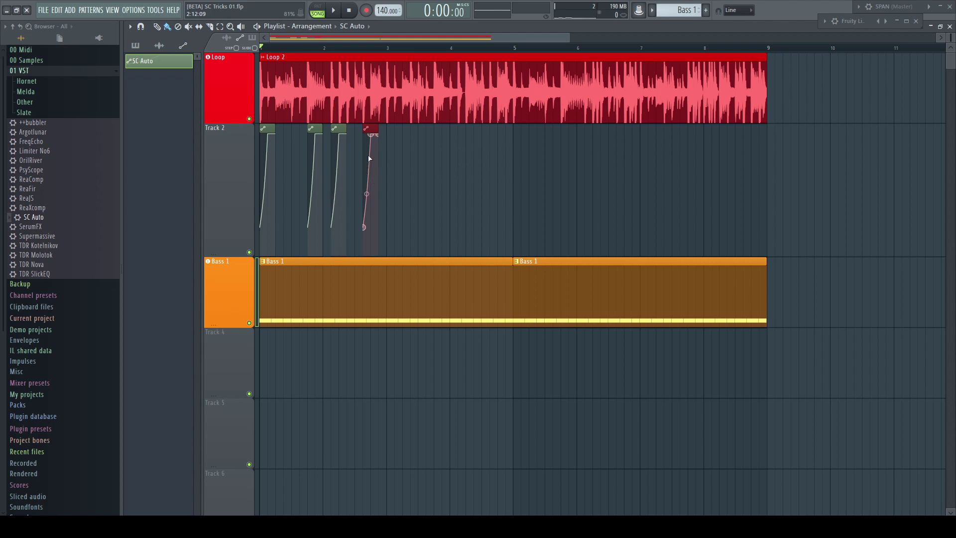
{"action": "left_click_drag", "start_coordinate": [372, 131], "coordinate": [350, 131]}
Zoom in and paint the remaining SC Auto clips on each following kick
{"action": "left_click_drag", "start_coordinate": [570, 38], "coordinate": [421, 35]}
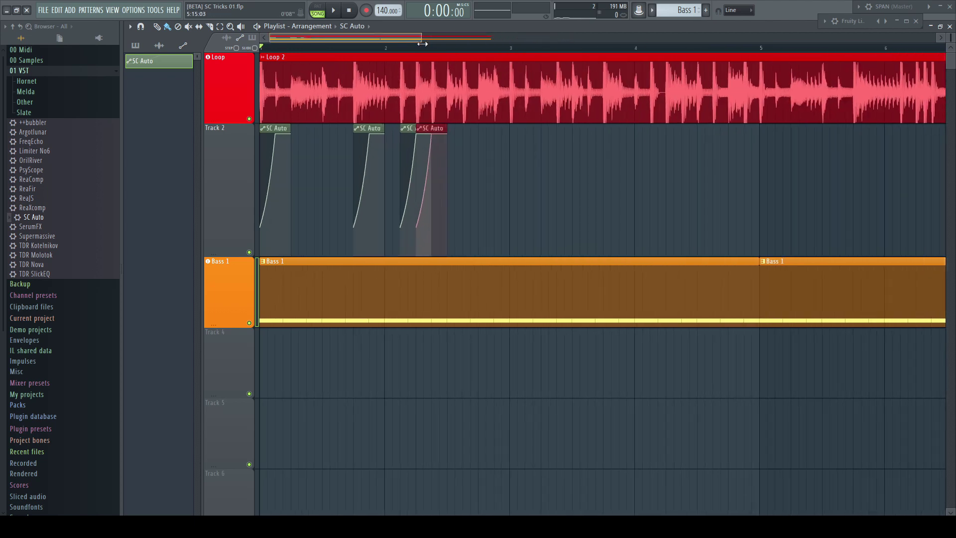
{"action": "left_click", "coordinate": [465, 162]}
{"action": "left_click_drag", "start_coordinate": [482, 129], "coordinate": [451, 128]}
{"action": "left_click", "coordinate": [471, 151]}
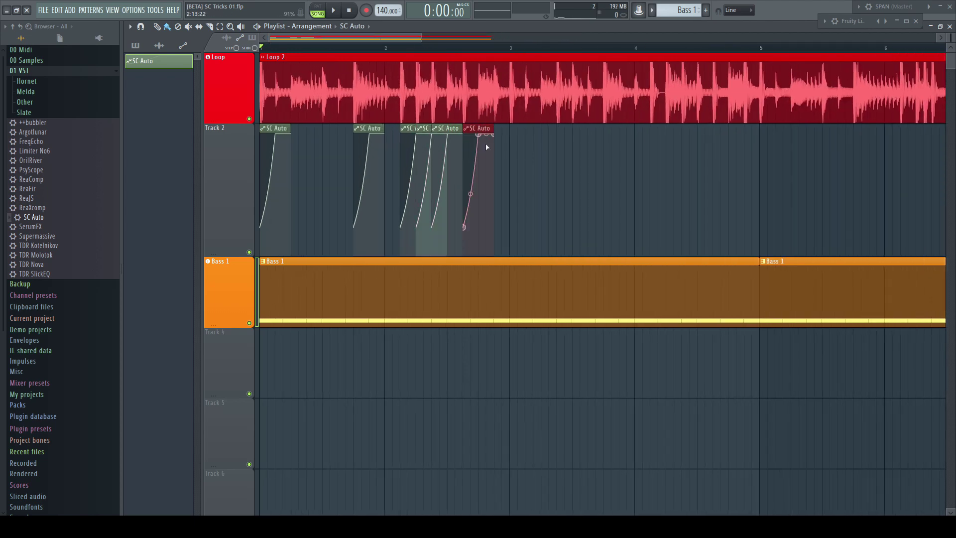
{"action": "left_click", "coordinate": [517, 154]}
{"action": "left_click", "coordinate": [562, 156]}
{"action": "left_click", "coordinate": [607, 158]}
{"action": "left_click", "coordinate": [655, 154]}
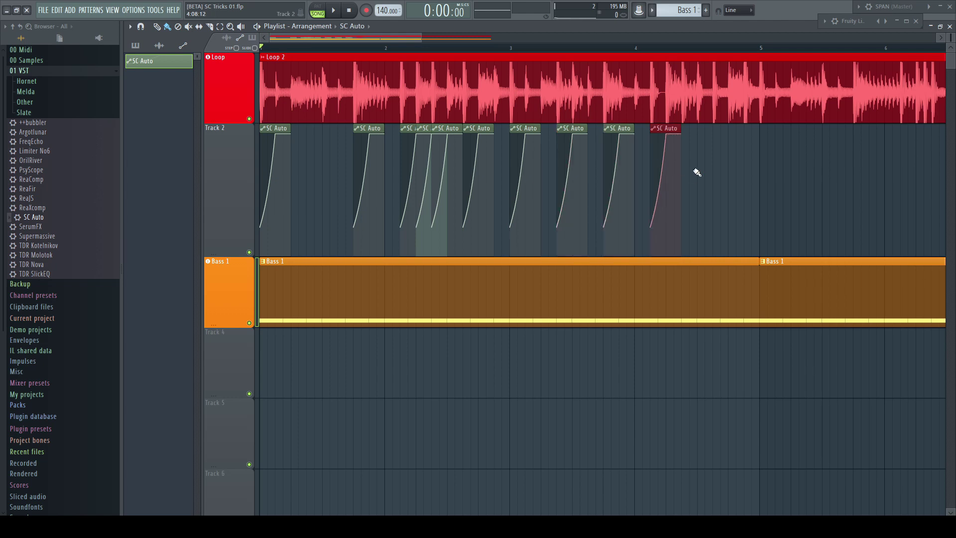
Delete Track 2 along with its SC Auto clips
{"action": "right_click", "coordinate": [225, 178]}
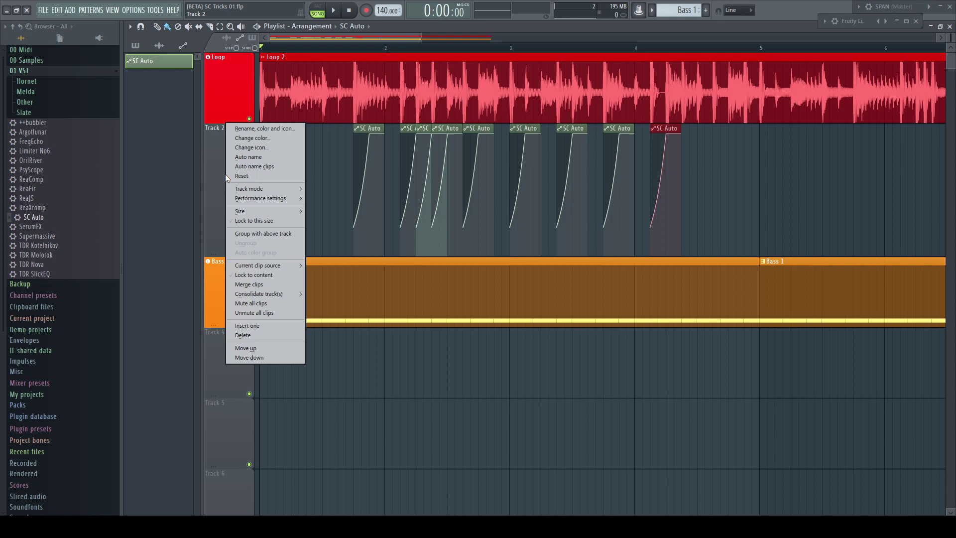
{"action": "mouse_move", "coordinate": [269, 197]}
{"action": "left_click", "coordinate": [249, 335]}
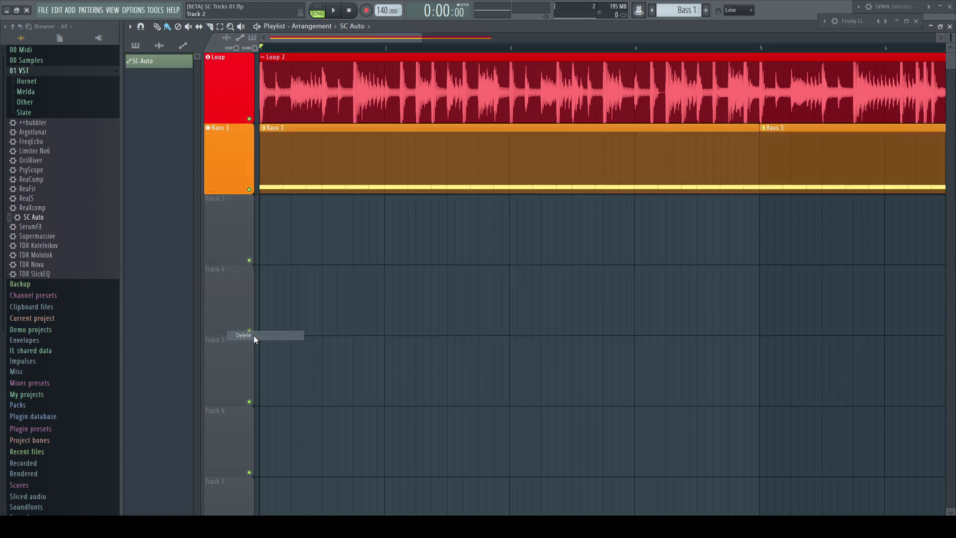
Add a Fruity Envelope Controller on track 3 and stretch its clip to bar 9
{"action": "key", "text": "F8"}
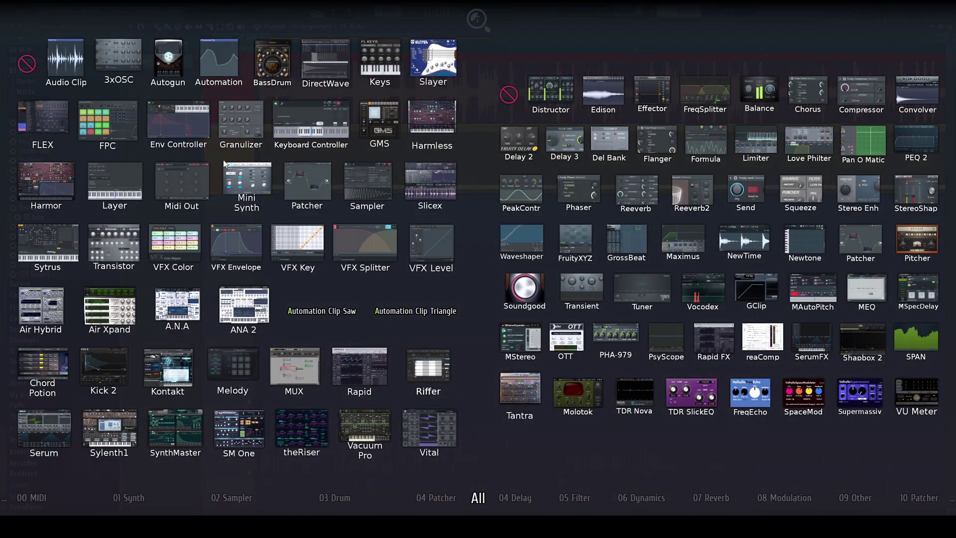
{"action": "left_click_drag", "start_coordinate": [223, 160], "coordinate": [237, 232]}
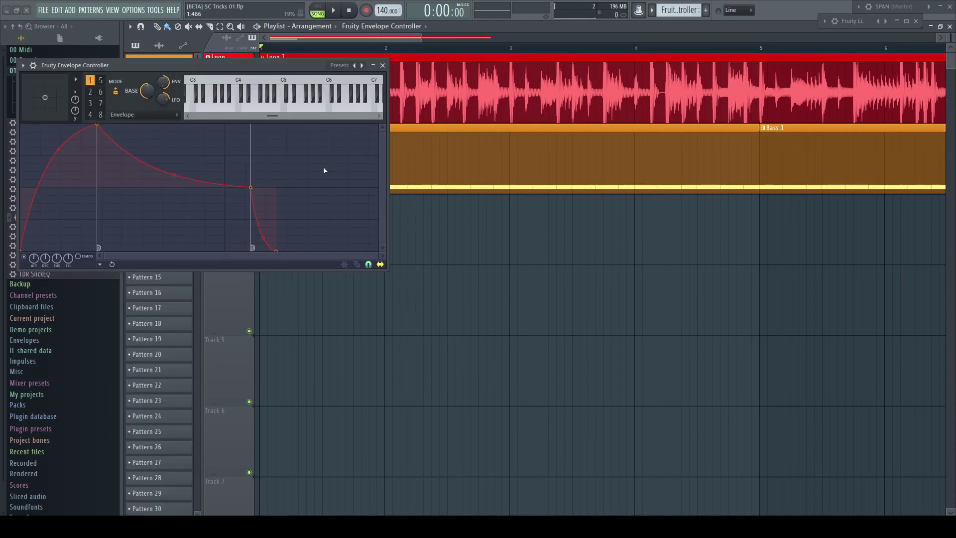
{"action": "left_click_drag", "start_coordinate": [402, 217], "coordinate": [917, 220]}
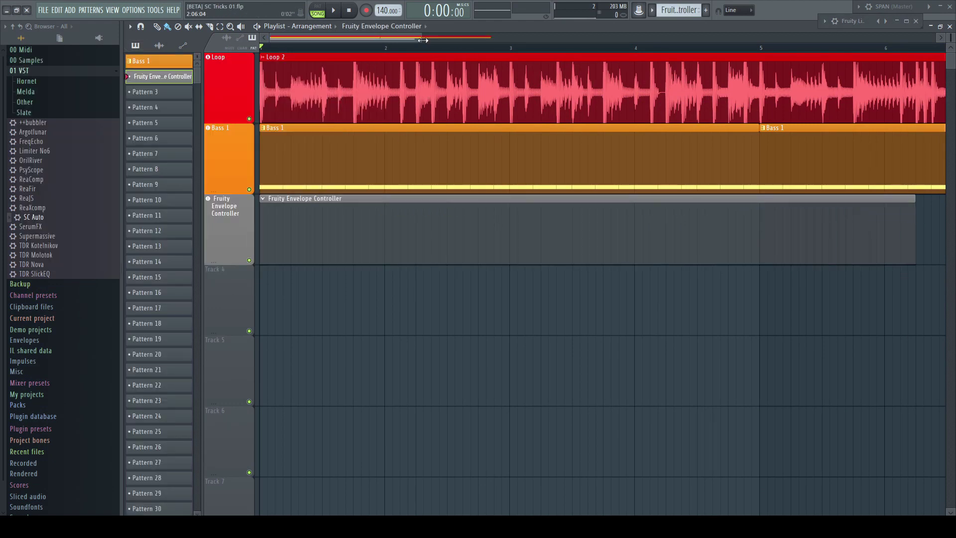
{"action": "scroll", "coordinate": [665, 197], "scroll_direction": "down", "scroll_amount": 2}
{"action": "left_click_drag", "start_coordinate": [666, 198], "coordinate": [869, 199]}
Show Kit4_Drums_DrumsMix_D_140 from HipHop Loops behind the Envelope Controller piano roll, then play
{"action": "double_click", "coordinate": [295, 233]}
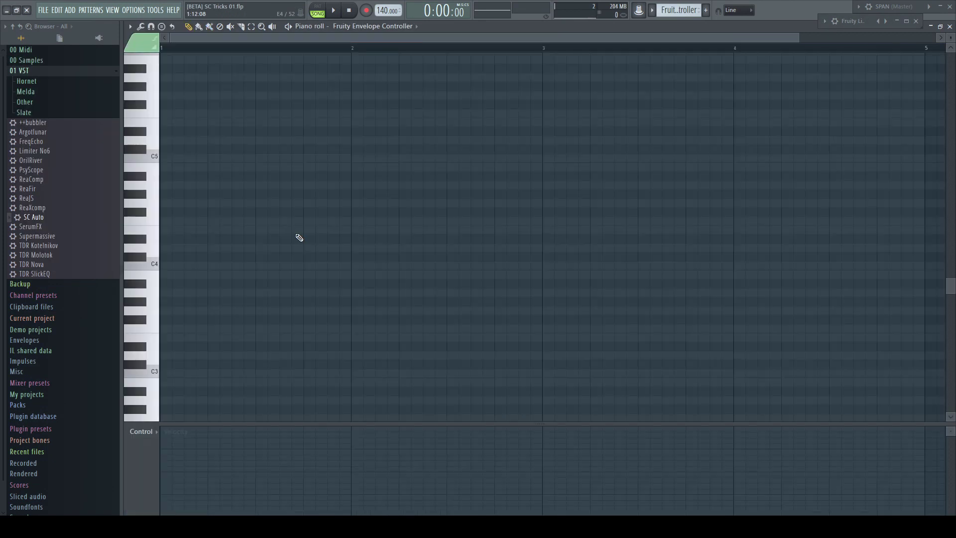
{"action": "left_click", "coordinate": [41, 70]}
{"action": "left_click", "coordinate": [39, 63]}
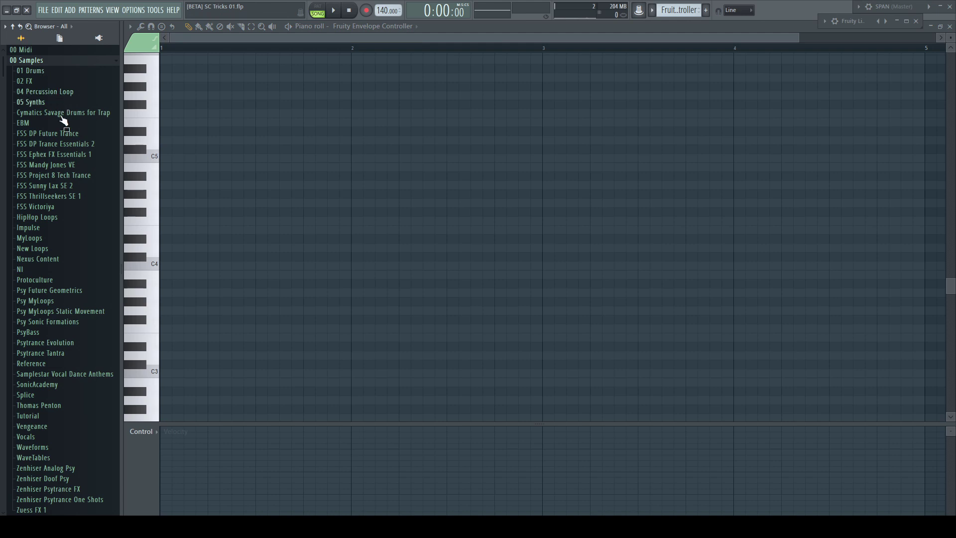
{"action": "left_click", "coordinate": [42, 219]}
{"action": "left_click_drag", "start_coordinate": [72, 259], "coordinate": [341, 241]}
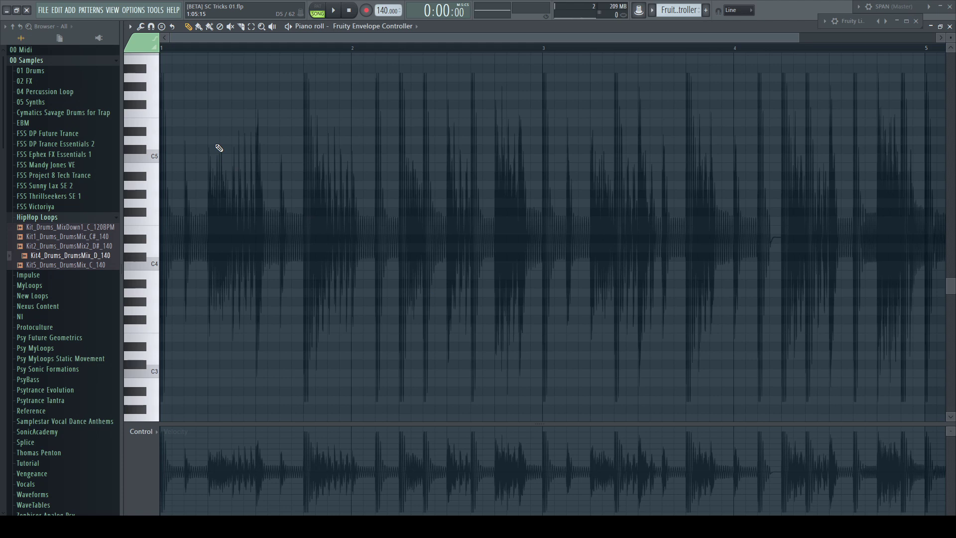
{"action": "key", "text": "space"}
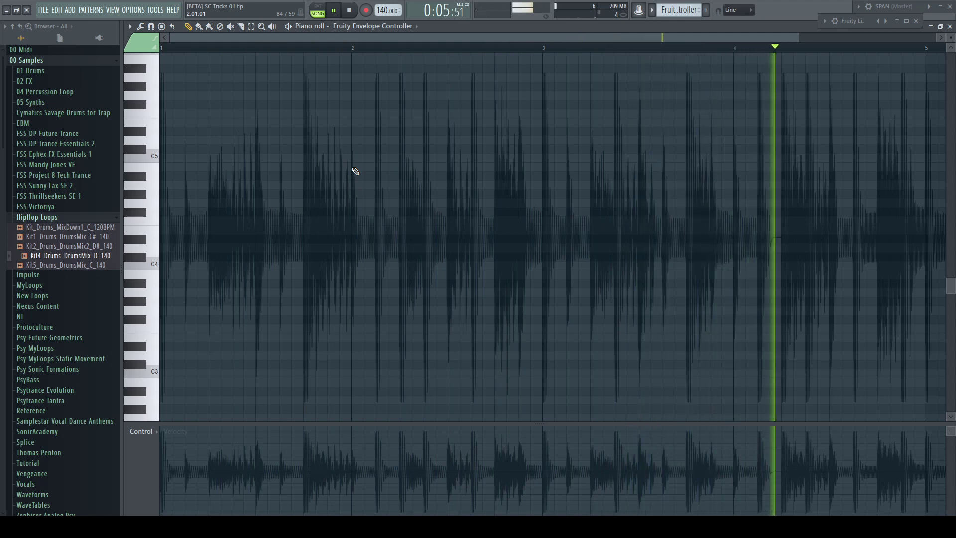
Place G#5 trigger notes on each kick from bar 1 to about bar 3.75, then play to check
{"action": "key", "text": "space"}
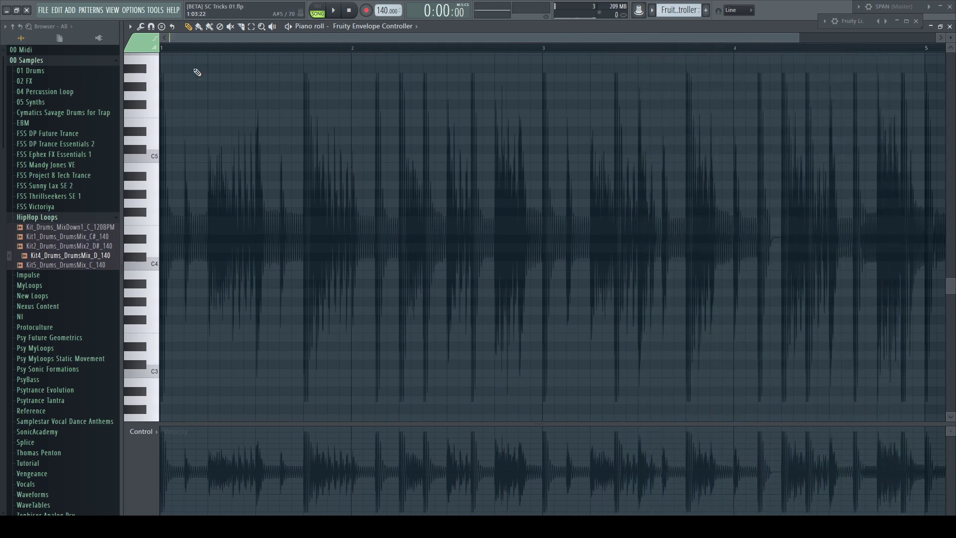
{"action": "left_click", "coordinate": [163, 86]}
{"action": "left_click", "coordinate": [306, 87]}
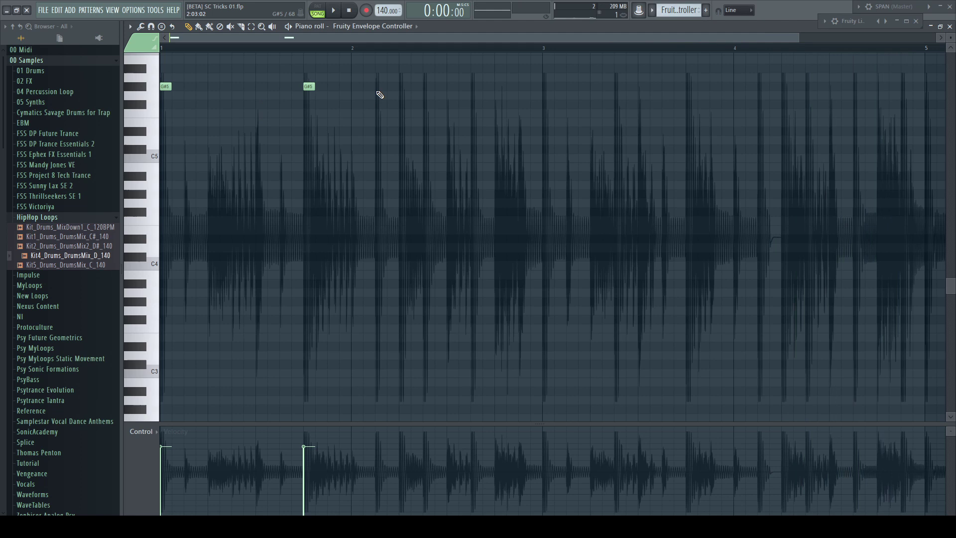
{"action": "left_click", "coordinate": [377, 87]}
{"action": "left_click", "coordinate": [401, 87]}
{"action": "left_click", "coordinate": [425, 87]}
{"action": "left_click", "coordinate": [473, 87]}
{"action": "left_click", "coordinate": [544, 87]}
{"action": "left_click", "coordinate": [615, 87]}
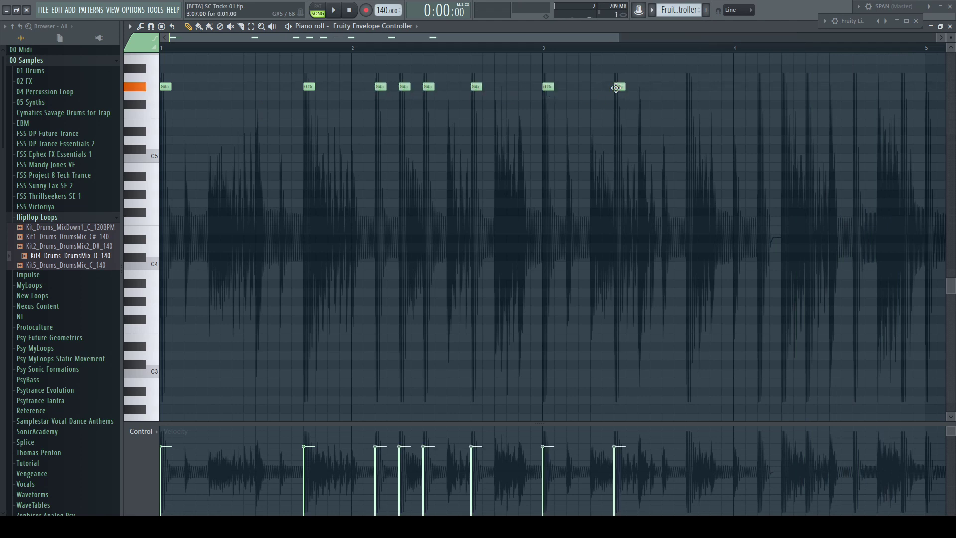
{"action": "left_click", "coordinate": [691, 87]}
{"action": "key", "text": "space"}
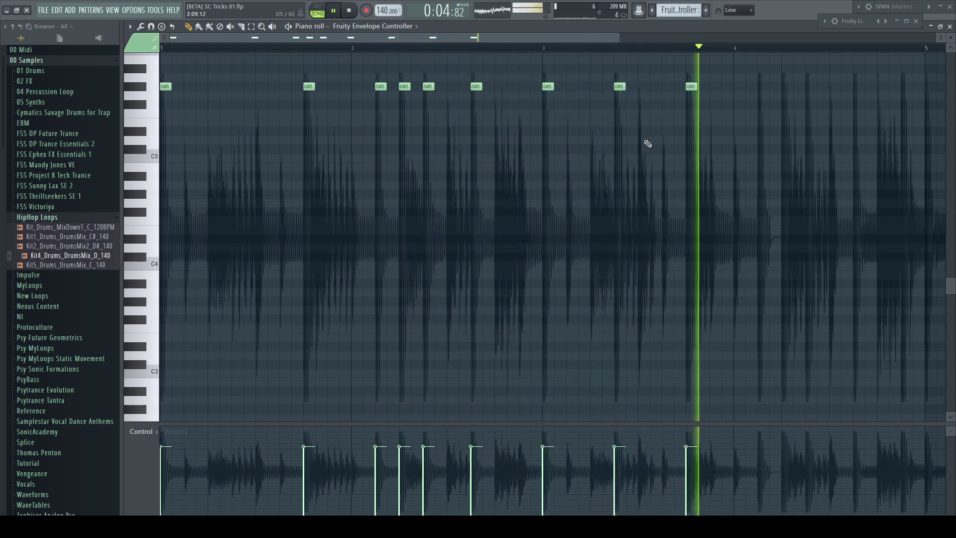
Add G#5 trigger notes on the remaining kicks through the end of bar 4 and replay
{"action": "key", "text": "space"}
{"action": "left_click", "coordinate": [762, 87]}
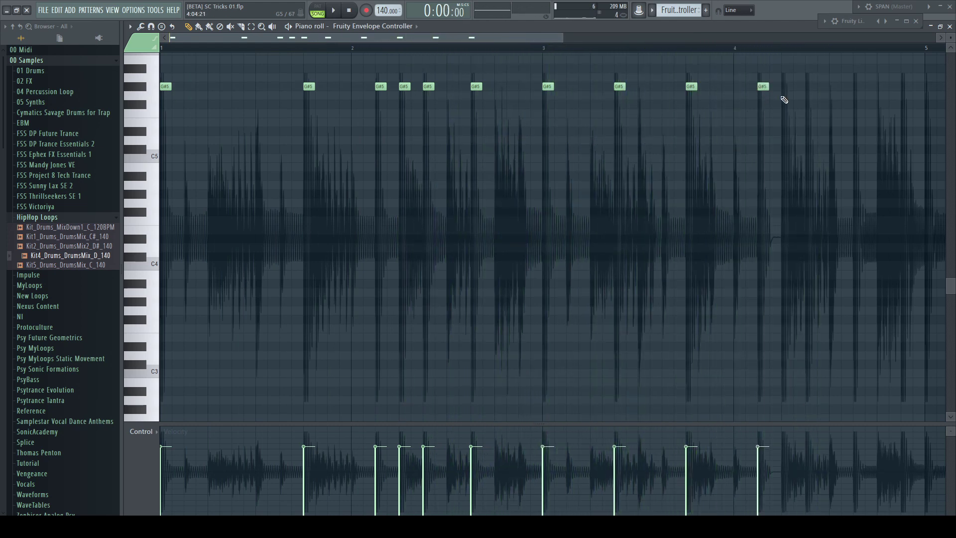
{"action": "left_click", "coordinate": [785, 88]}
{"action": "left_click", "coordinate": [808, 87]}
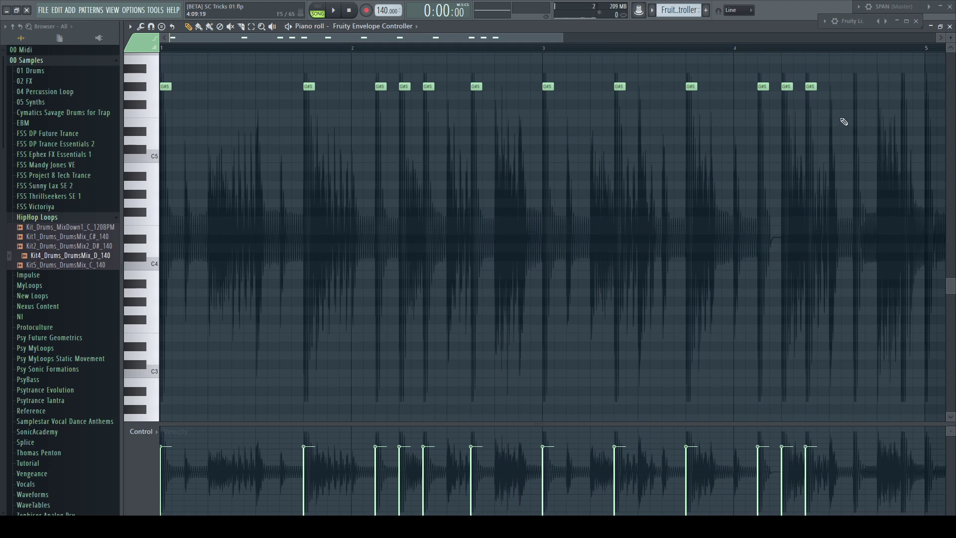
{"action": "left_click", "coordinate": [858, 87]}
{"action": "left_click", "coordinate": [905, 88]}
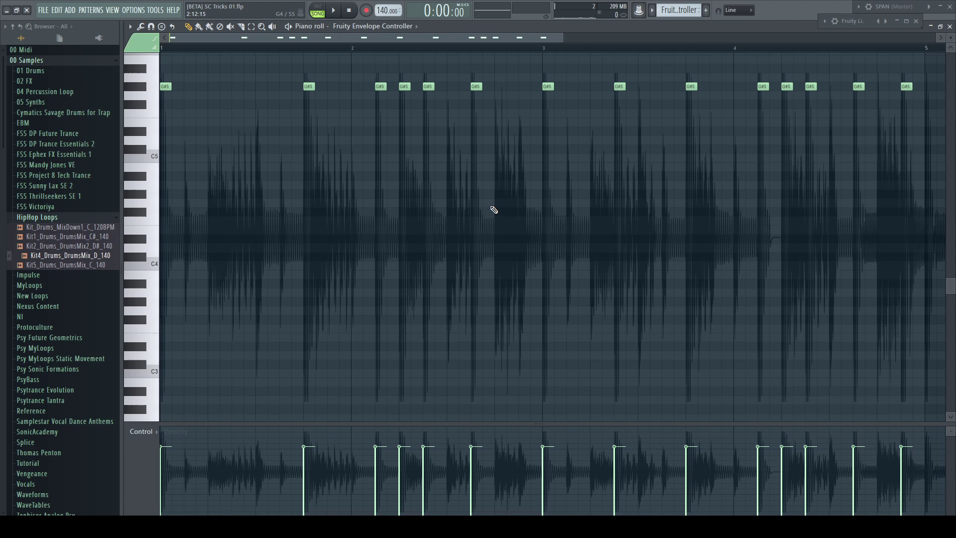
{"action": "key", "text": "space"}
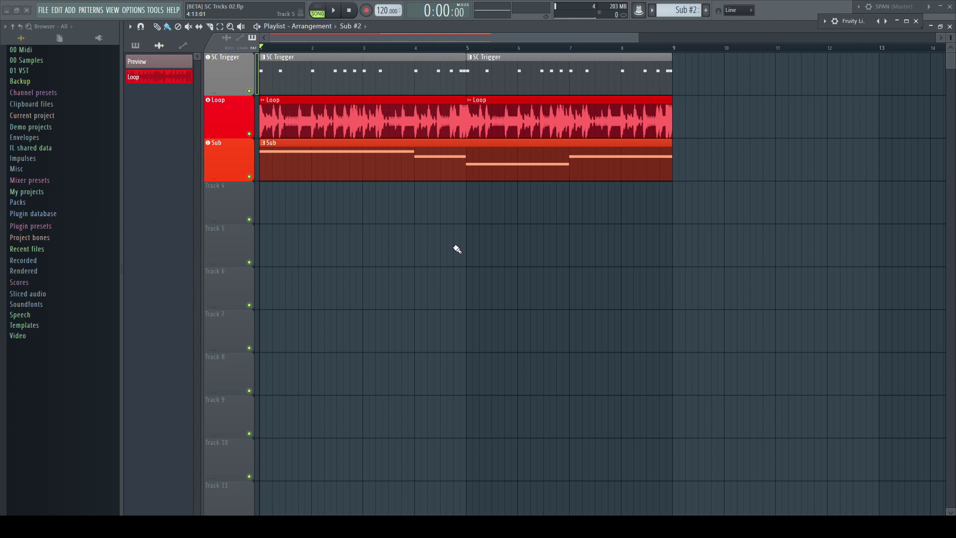
{"action": "key", "text": "space"}
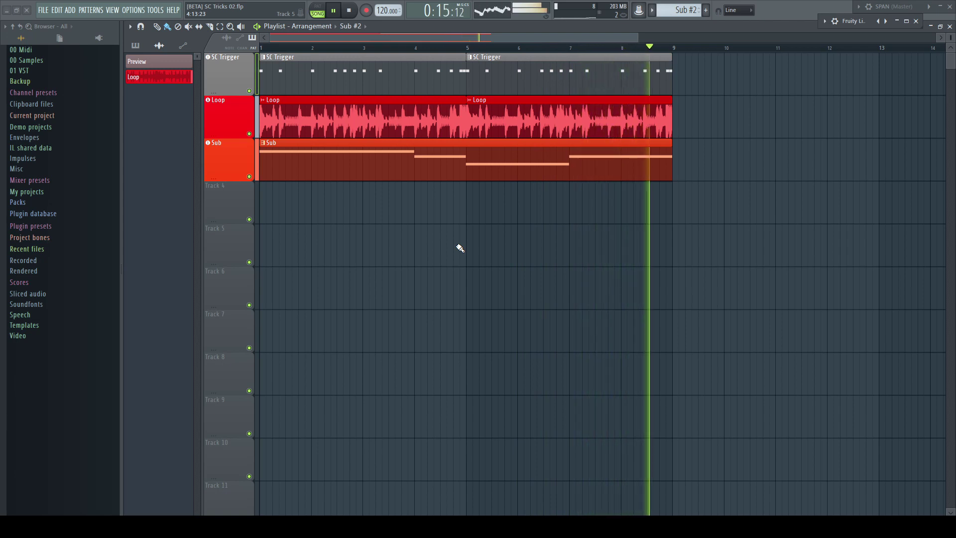
{"action": "key", "text": "space"}
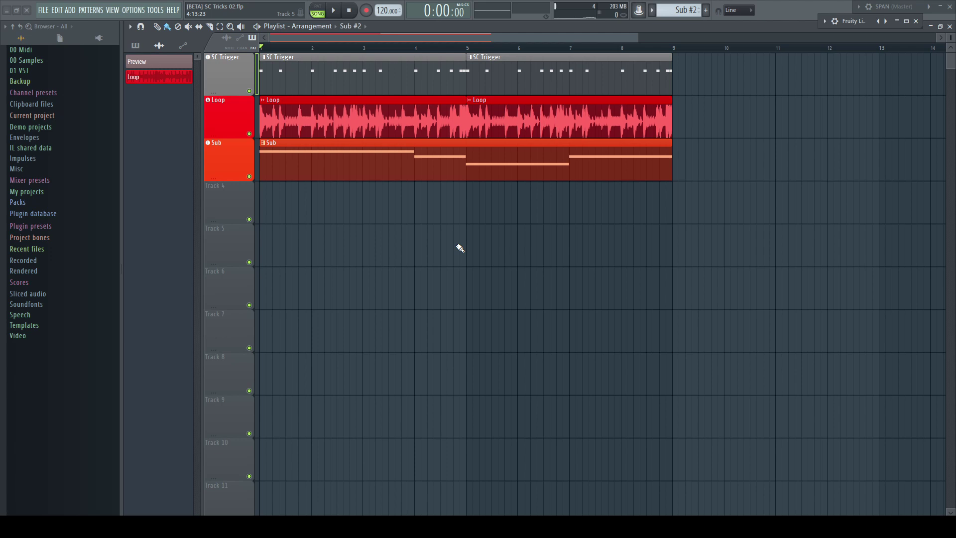
Load Fruity Balance onto the Sub mixer insert
{"action": "key", "text": "F9"}
{"action": "left_click", "coordinate": [137, 391]}
{"action": "left_click", "coordinate": [291, 340]}
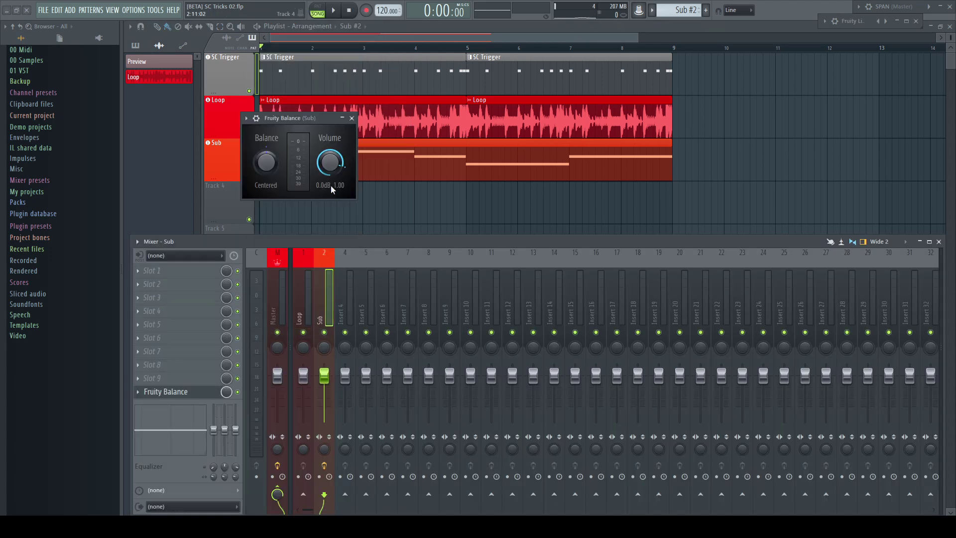
Link the Fruity Balance Volume to SC Trigger - Articulator 1 and play to hear the ducking
{"action": "right_click", "coordinate": [332, 164]}
{"action": "left_click", "coordinate": [380, 262]}
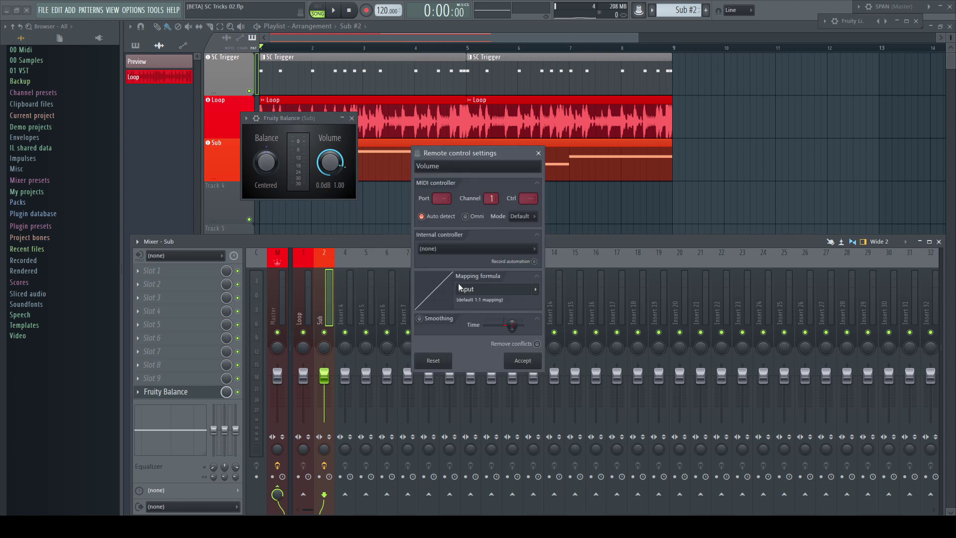
{"action": "left_click", "coordinate": [479, 249]}
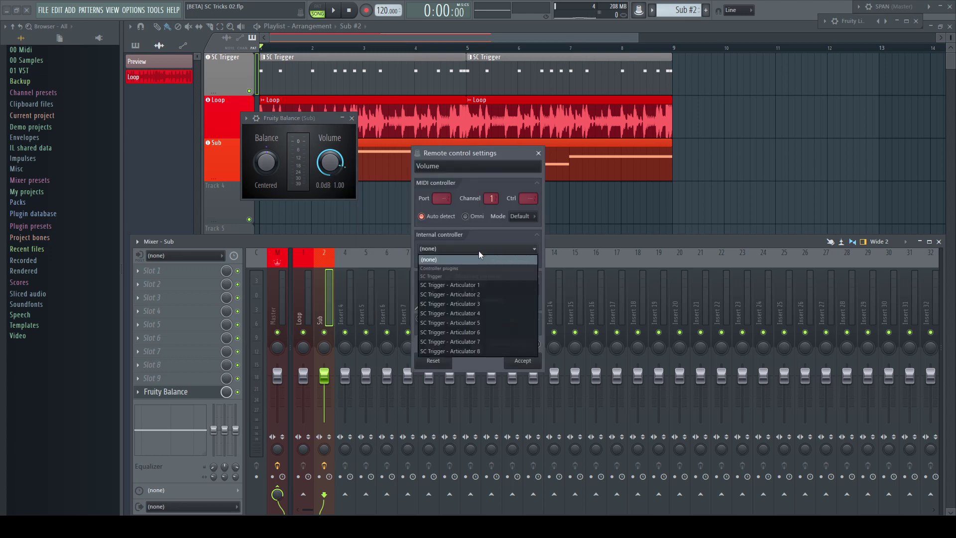
{"action": "left_click", "coordinate": [451, 285]}
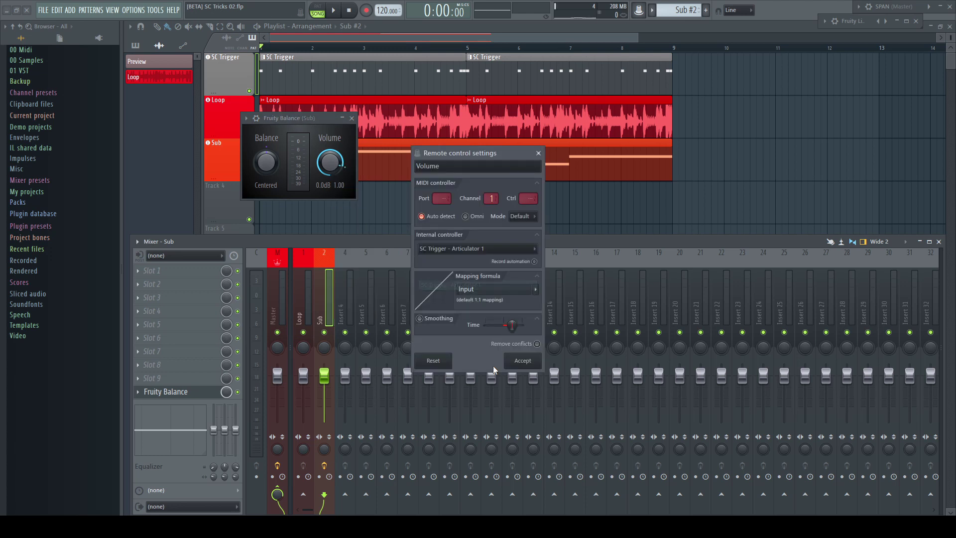
{"action": "left_click", "coordinate": [522, 362]}
{"action": "left_click_drag", "start_coordinate": [303, 122], "coordinate": [556, 189]}
{"action": "key", "text": "space"}
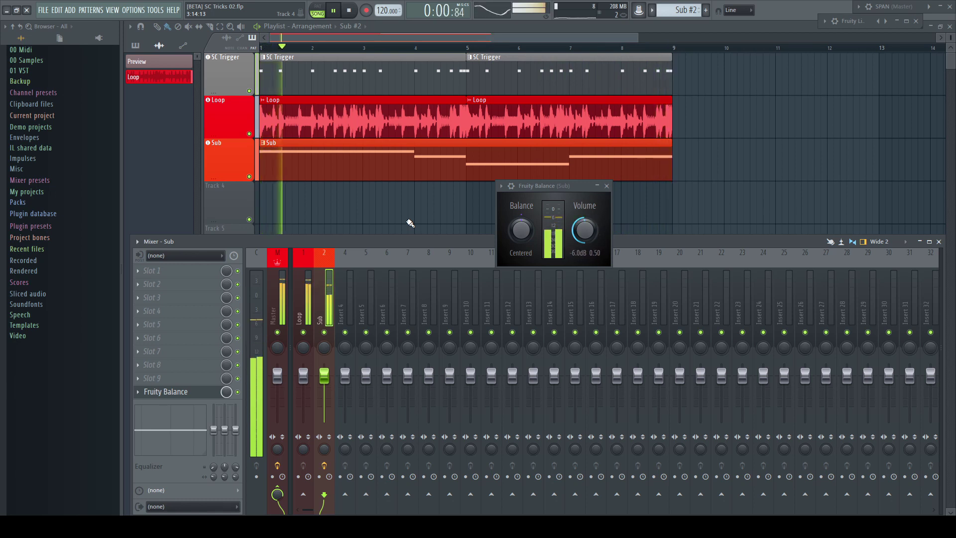
{"action": "key", "text": "space"}
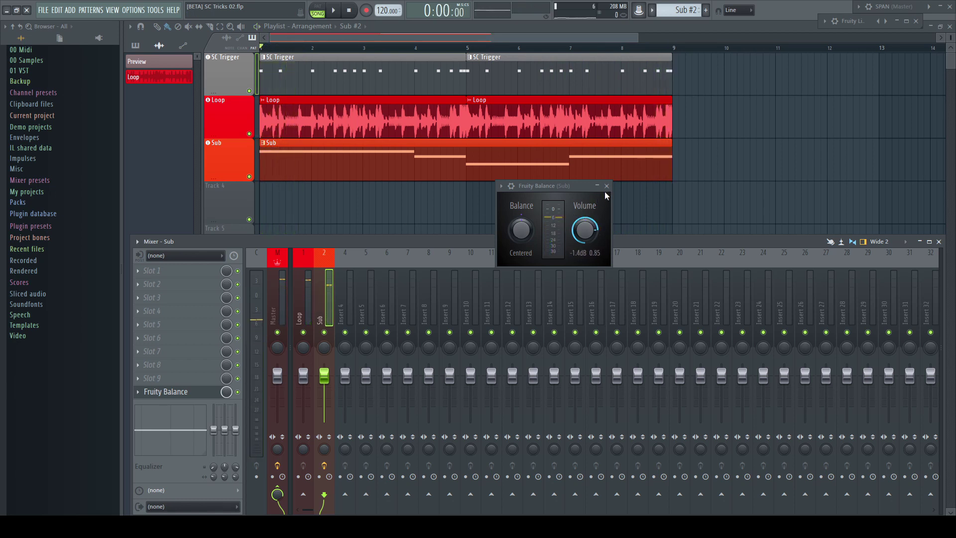
Close Fruity Balance, then during playback lower the EQ low-pass cutoff to about 119 Hz
{"action": "left_click", "coordinate": [607, 186]}
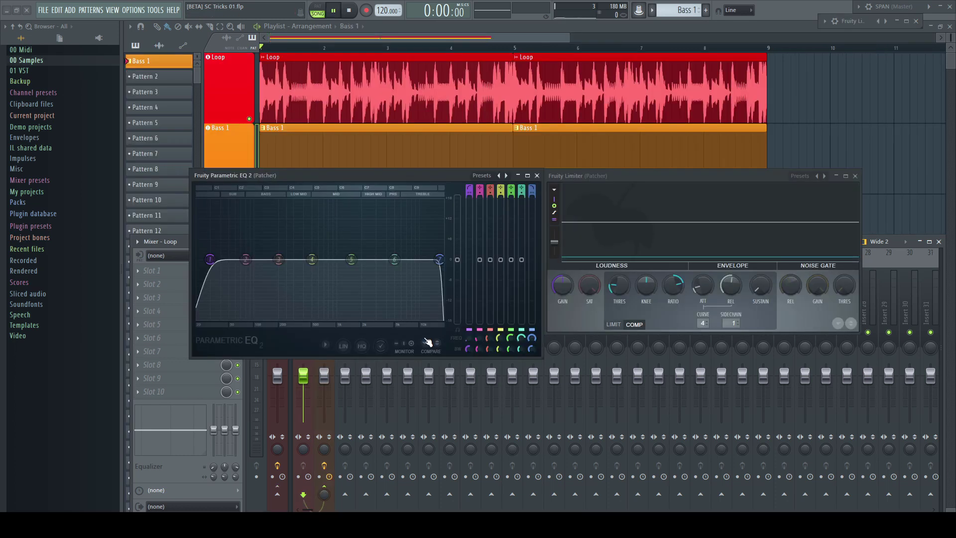
{"action": "key", "text": "space"}
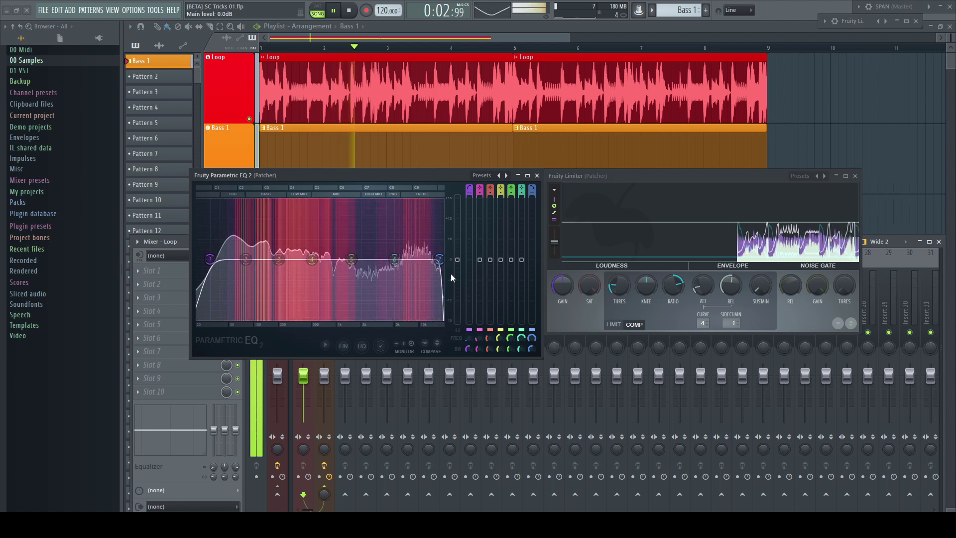
{"action": "left_click_drag", "start_coordinate": [444, 266], "coordinate": [269, 259]}
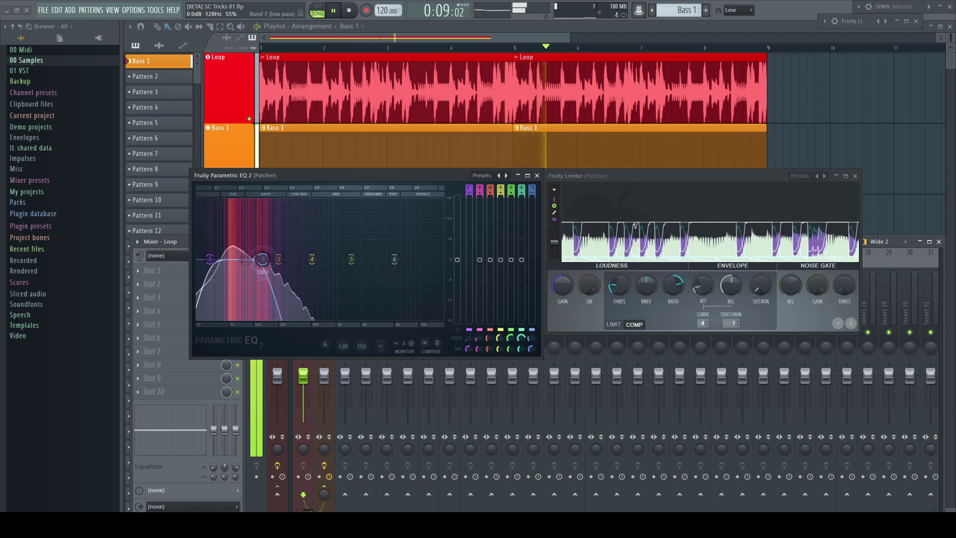
{"action": "left_click_drag", "start_coordinate": [270, 260], "coordinate": [261, 258]}
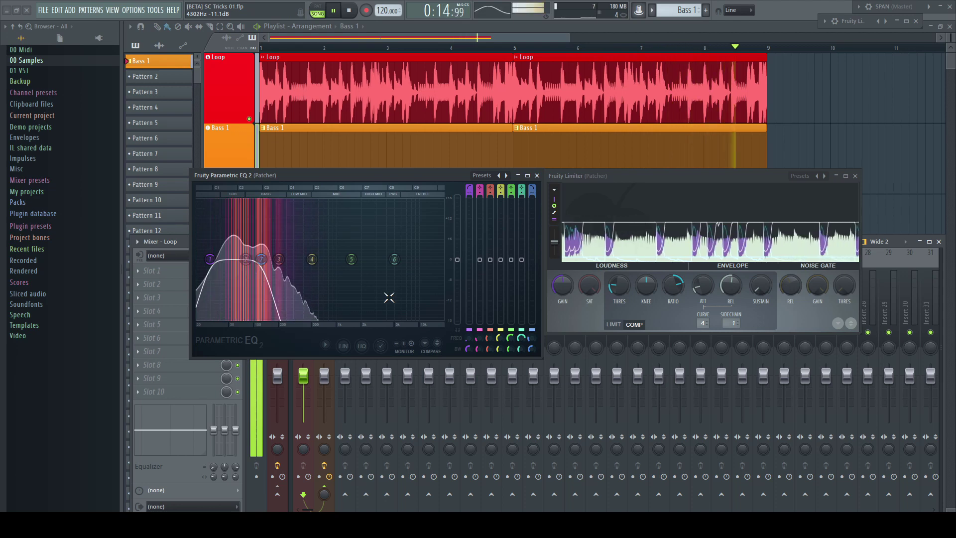
{"action": "key", "text": "space"}
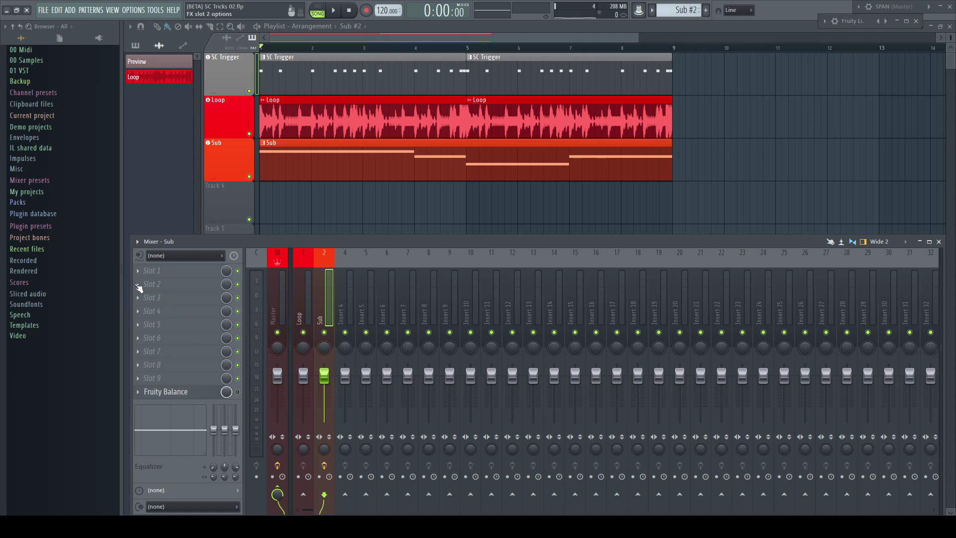
Load Fruity Parametric EQ 2 into the Sub insert's second slot
{"action": "left_click", "coordinate": [137, 284]}
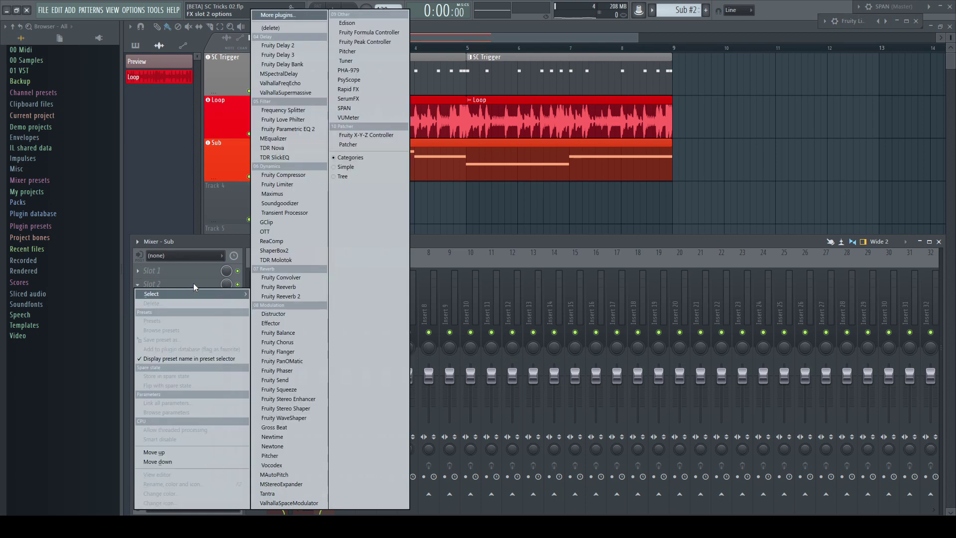
{"action": "left_click", "coordinate": [290, 129]}
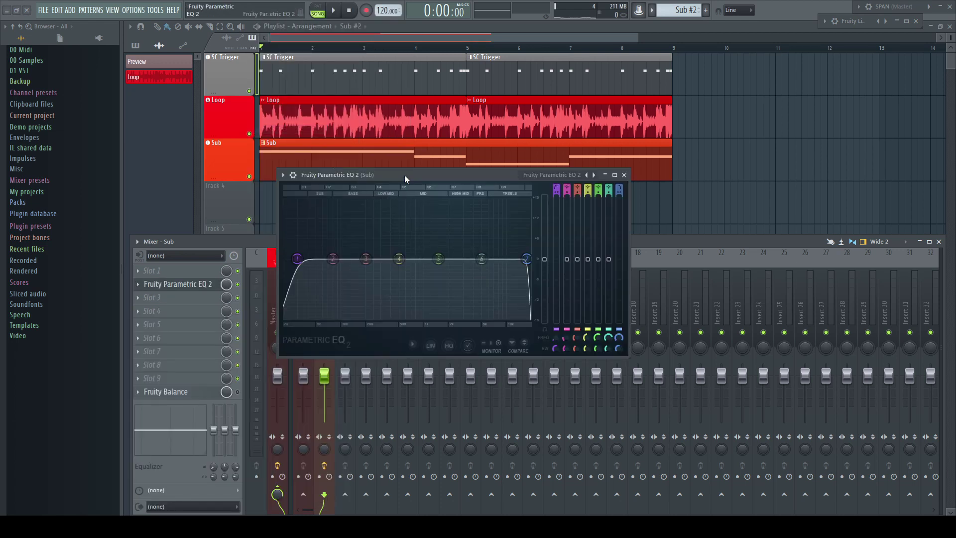
{"action": "left_click_drag", "start_coordinate": [404, 175], "coordinate": [535, 168]}
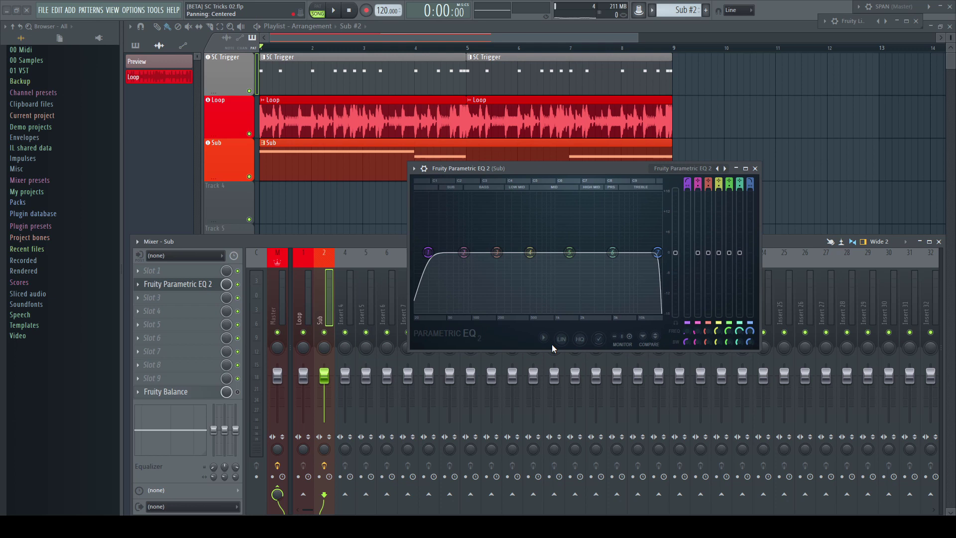
Link the EQ's Band 1 frequency to SC Trigger - Articulator 2 with the inverted 1-Input mapping
{"action": "right_click", "coordinate": [686, 330]}
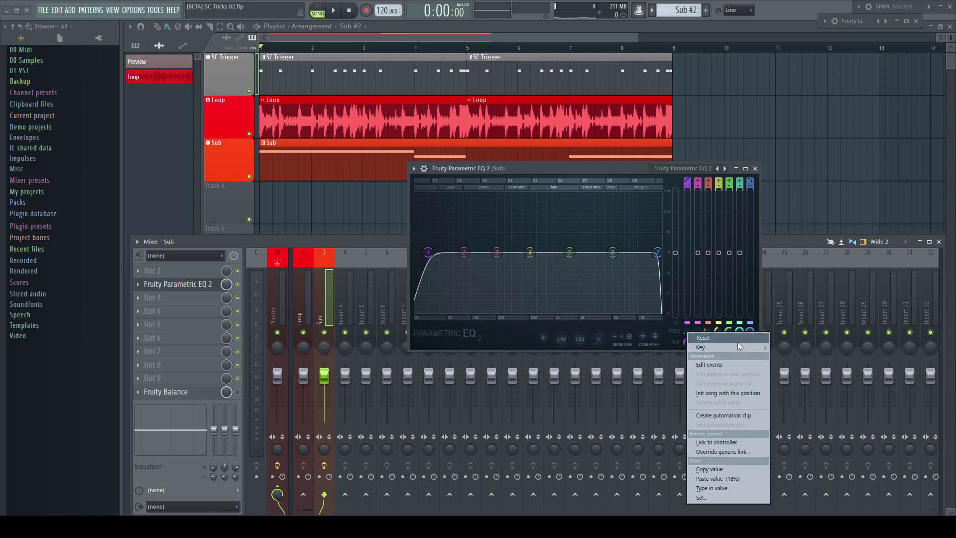
{"action": "left_click", "coordinate": [728, 441]}
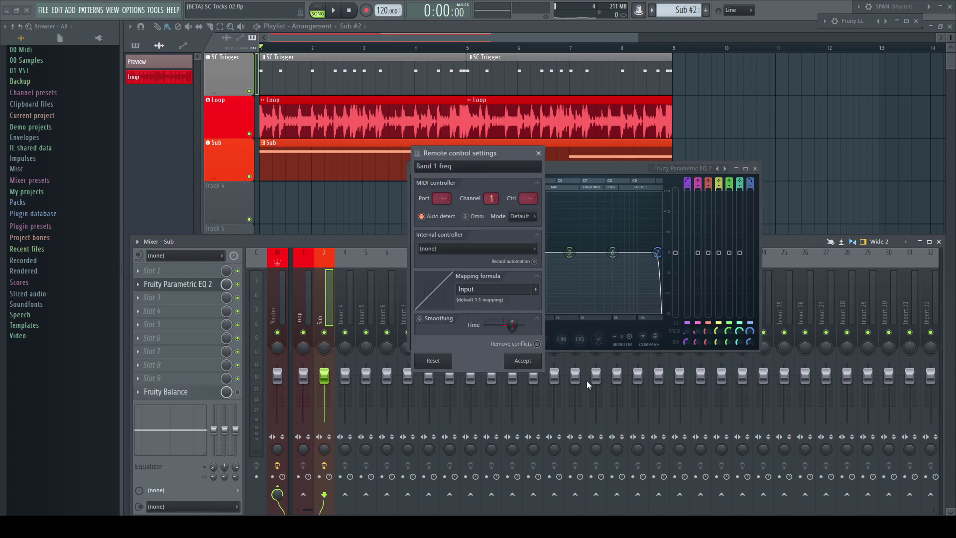
{"action": "left_click", "coordinate": [519, 247]}
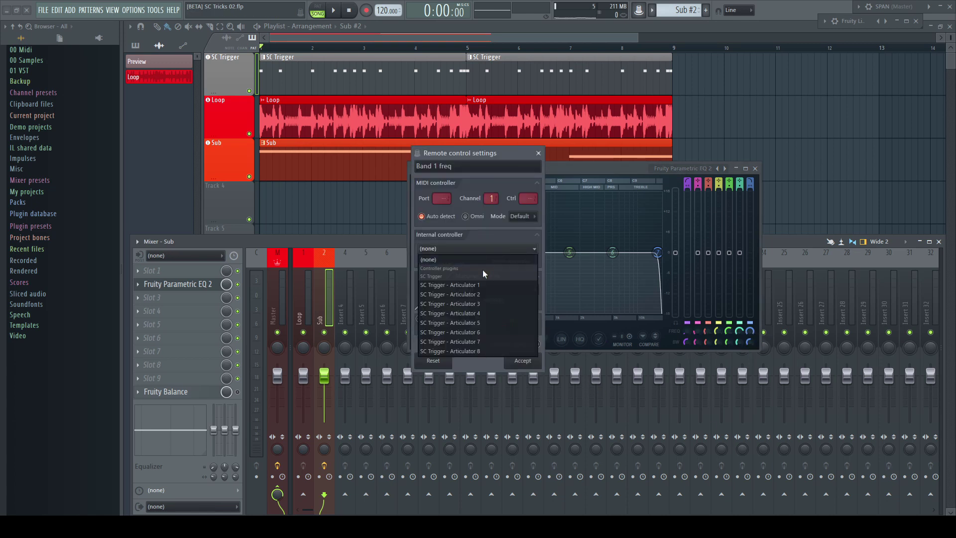
{"action": "left_click", "coordinate": [482, 295]}
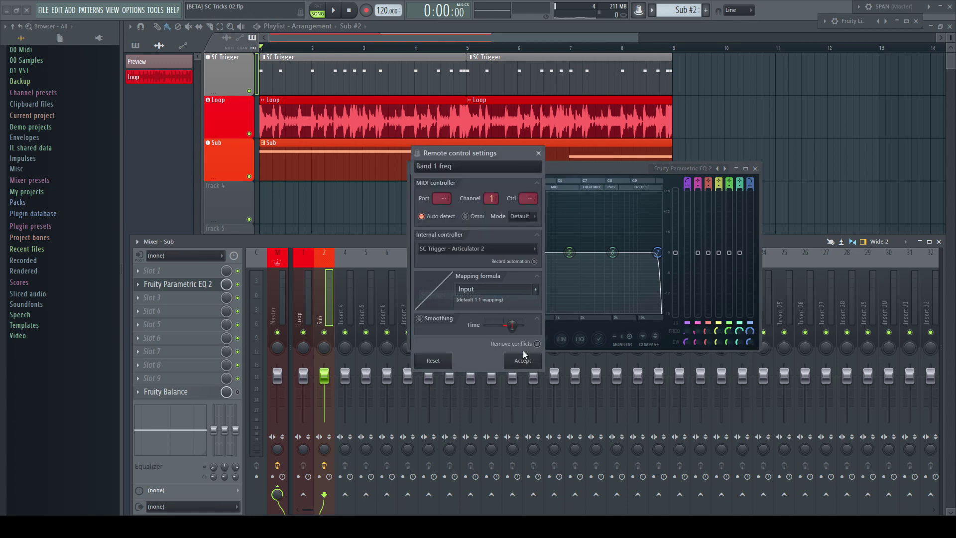
{"action": "left_click", "coordinate": [535, 292]}
{"action": "left_click", "coordinate": [552, 321]}
{"action": "left_click", "coordinate": [522, 360]}
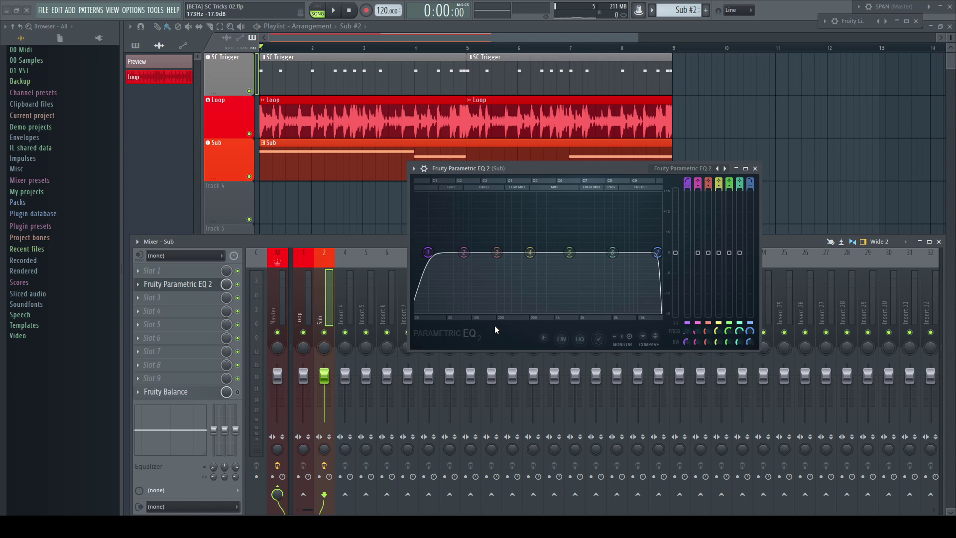
Play and stop the song to hear the EQ movement, select the Loop insert, and play again
{"action": "key", "text": "space"}
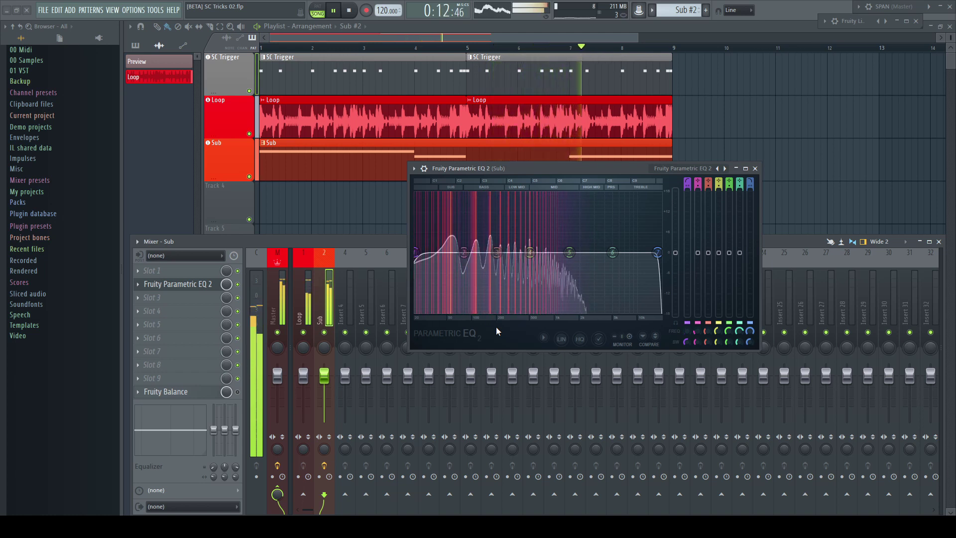
{"action": "key", "text": "space"}
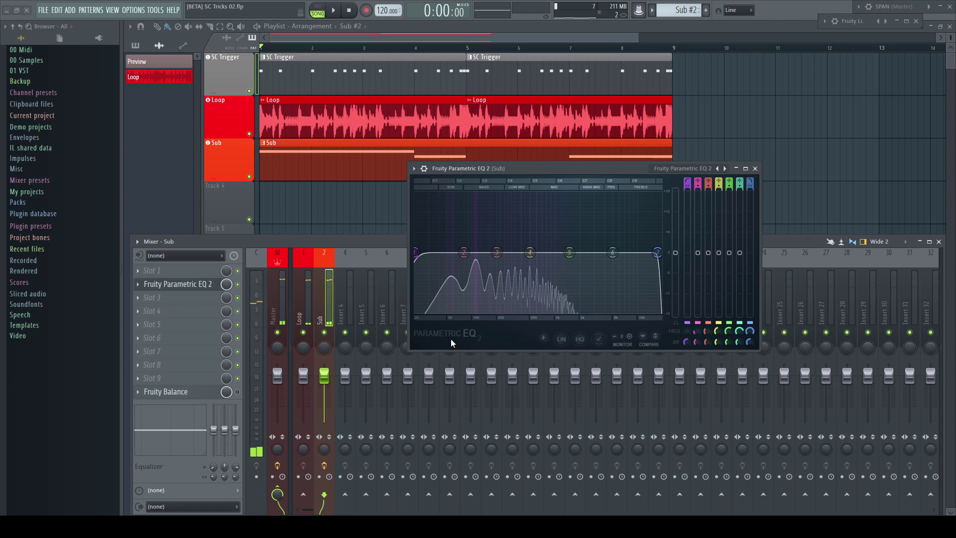
{"action": "left_click", "coordinate": [309, 338]}
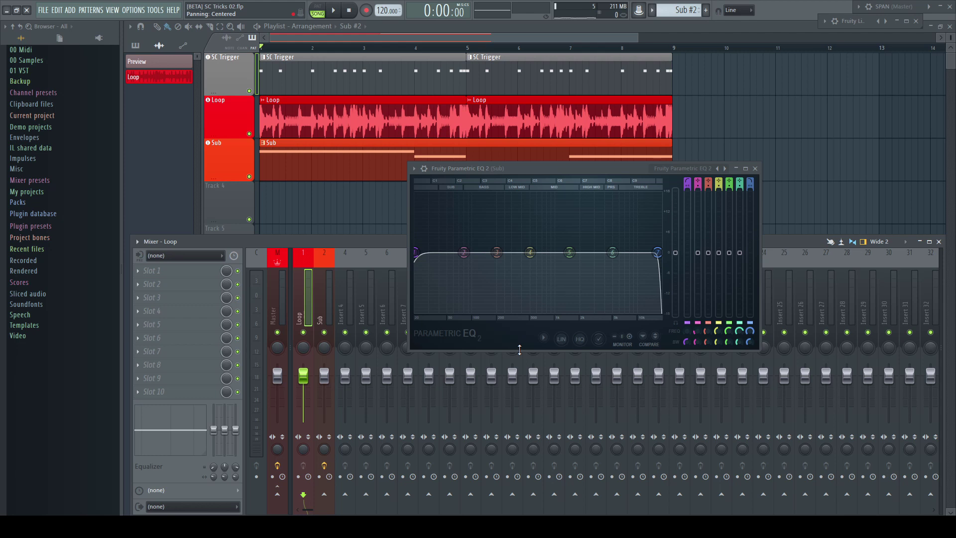
{"action": "key", "text": "space"}
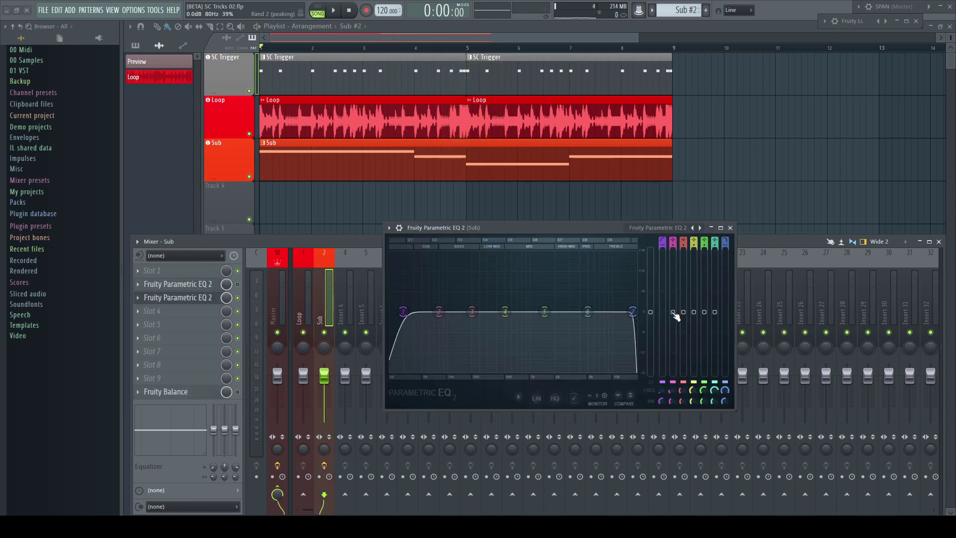
Link the Sub EQ's band 2 level to SC Trigger - Articulator 3
{"action": "right_click", "coordinate": [674, 314]}
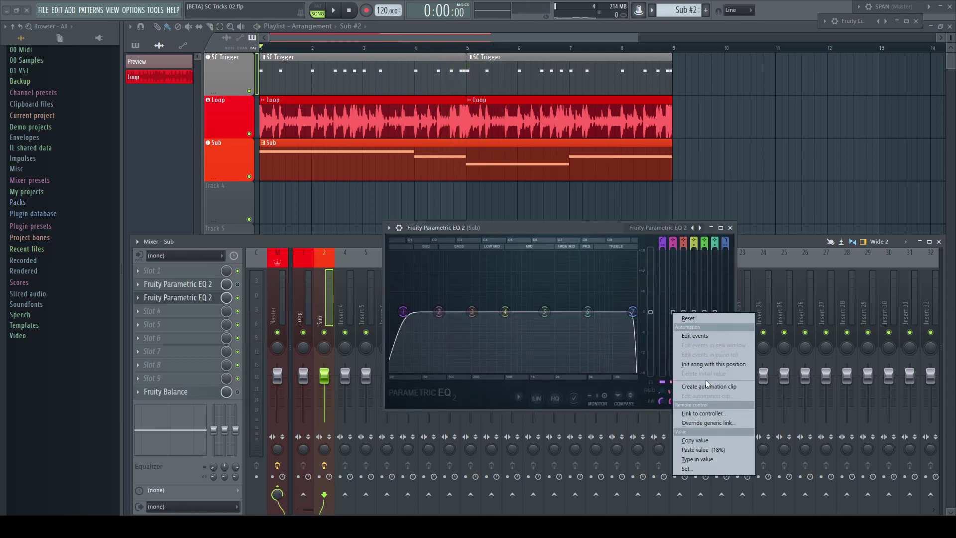
{"action": "left_click", "coordinate": [699, 414]}
{"action": "left_click", "coordinate": [509, 249]}
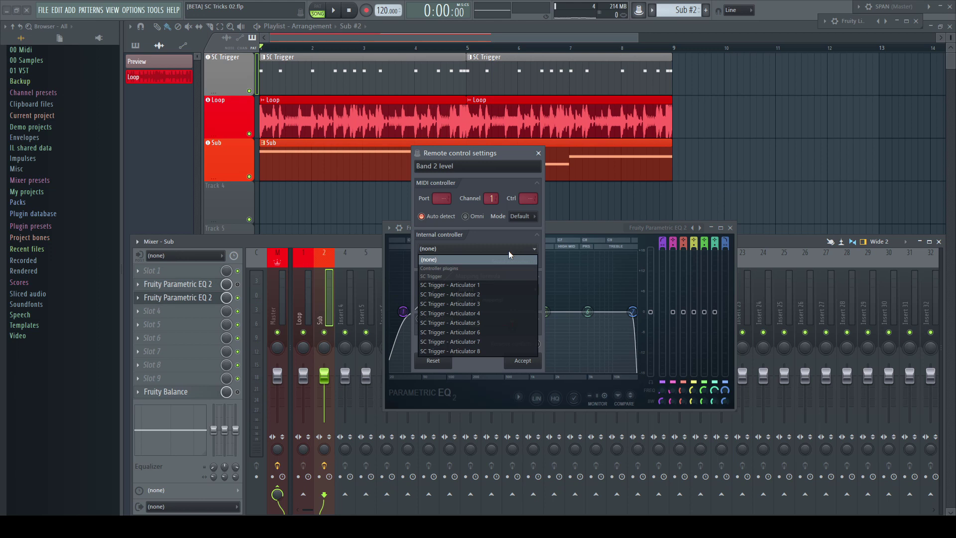
{"action": "left_click", "coordinate": [481, 303]}
{"action": "left_click", "coordinate": [522, 361]}
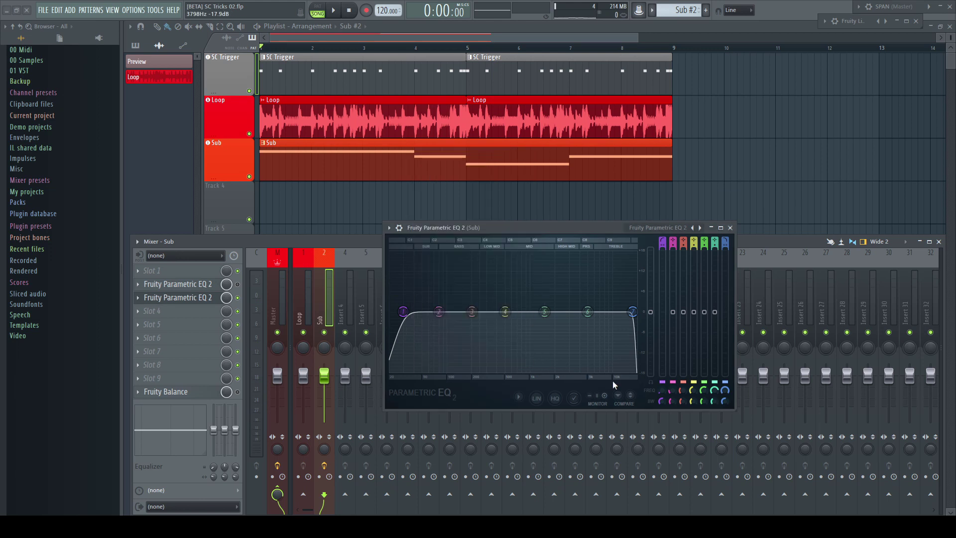
Change band 2's filter slope, then play the song to hear the result and stop
{"action": "right_click", "coordinate": [440, 312]}
{"action": "mouse_move", "coordinate": [468, 348]}
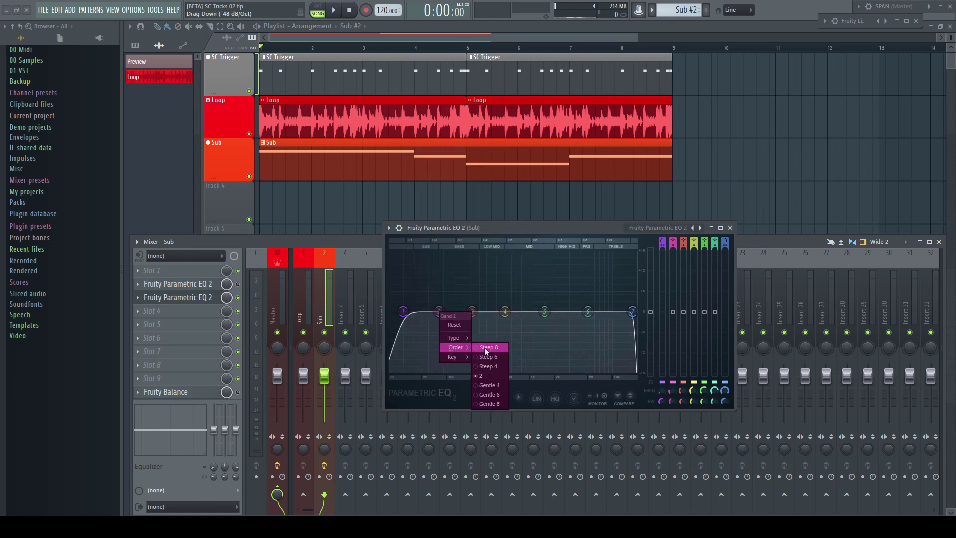
{"action": "left_click", "coordinate": [498, 348]}
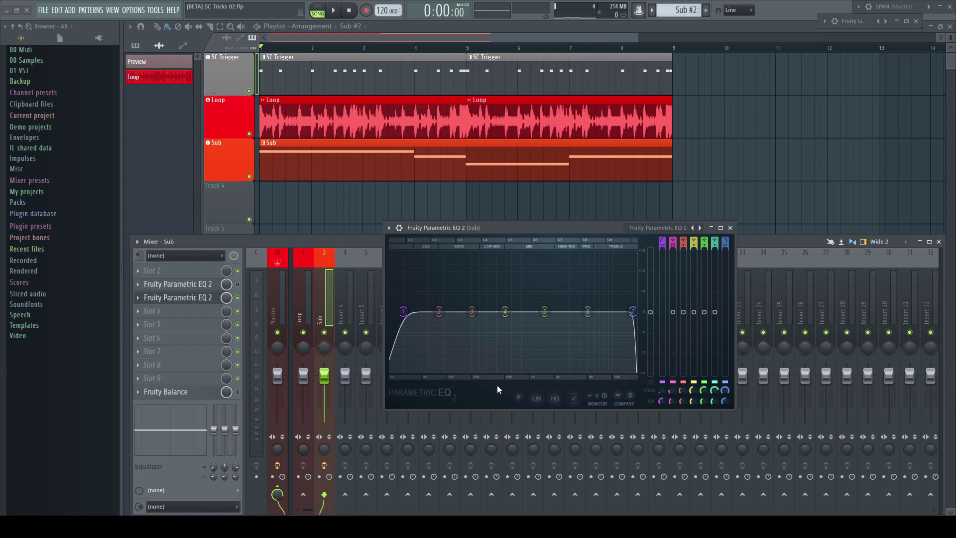
{"action": "key", "text": "space"}
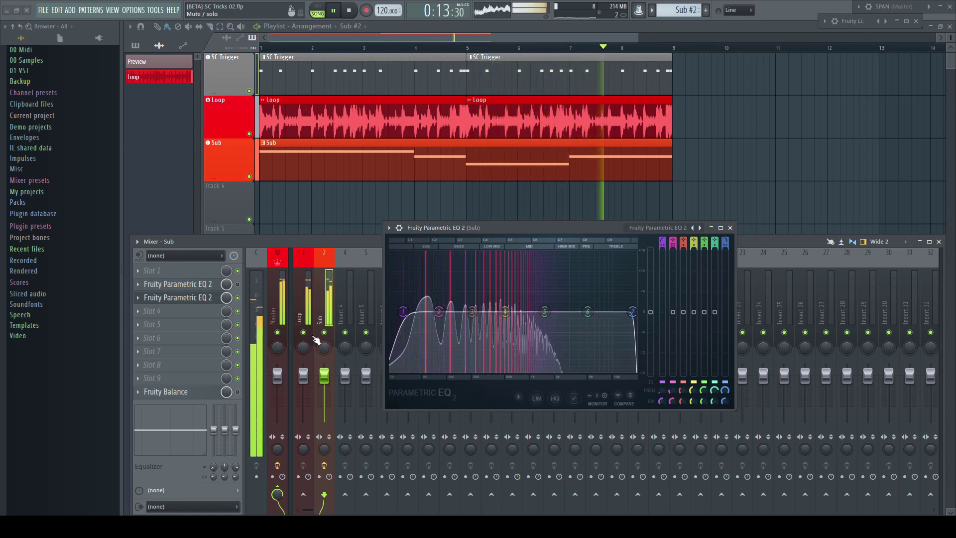
{"action": "left_click", "coordinate": [308, 321]}
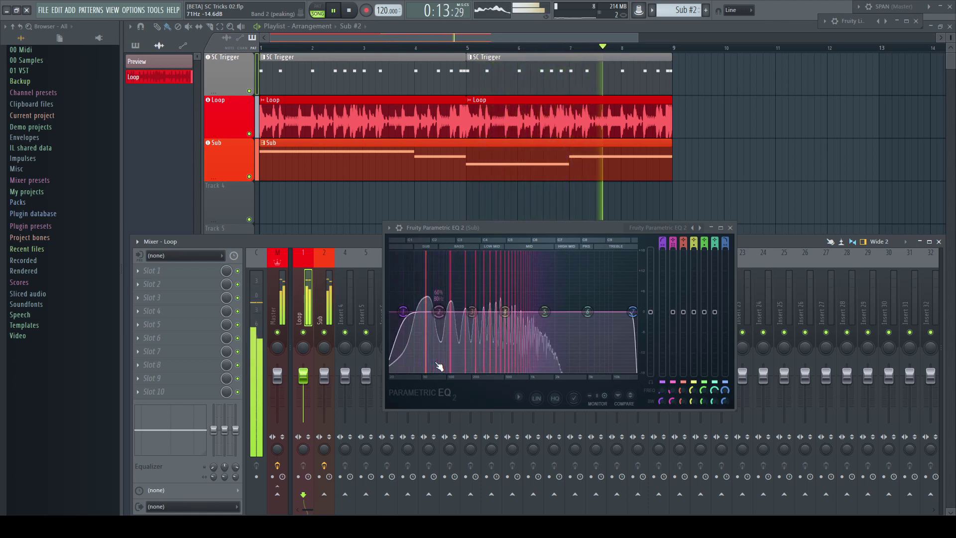
{"action": "key", "text": "space"}
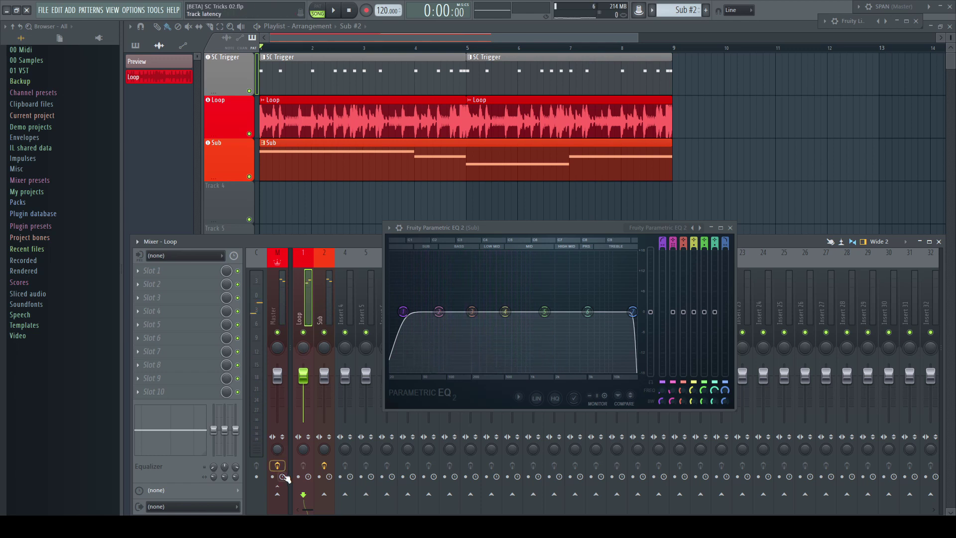
Load Frequency Splitter onto the Sub track, set to two bands with crossover about 207.5 Hz
{"action": "left_click", "coordinate": [730, 227]}
{"action": "left_click", "coordinate": [330, 306]}
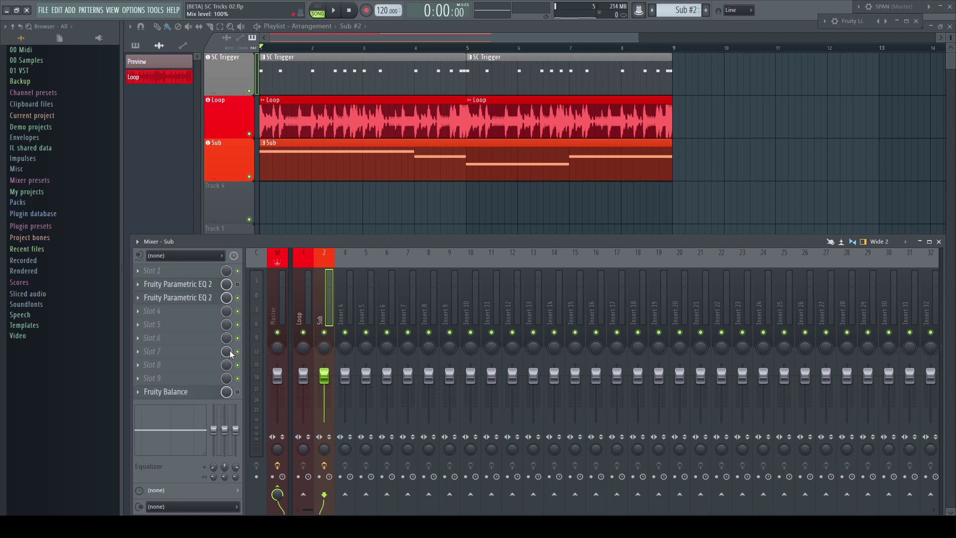
{"action": "left_click", "coordinate": [139, 312]}
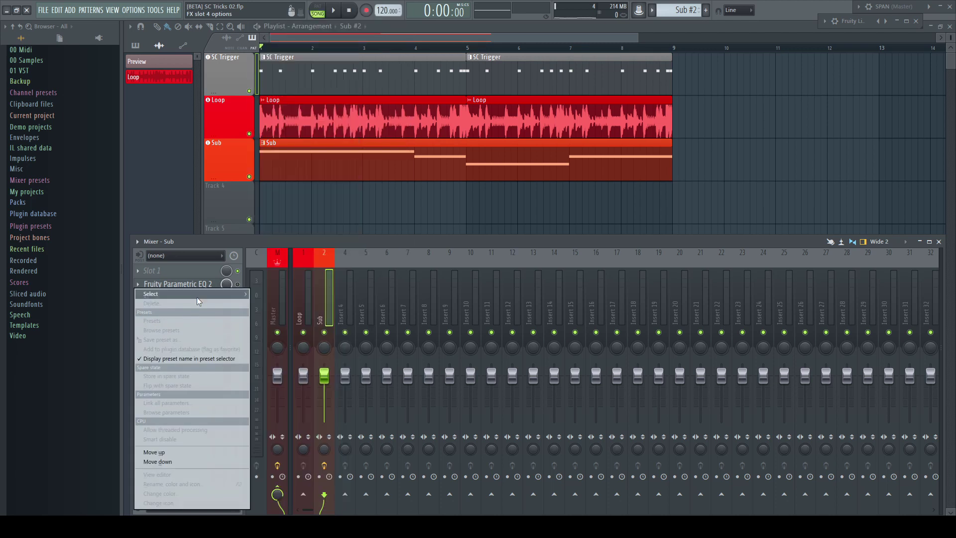
{"action": "mouse_move", "coordinate": [199, 294]}
{"action": "left_click", "coordinate": [297, 111]}
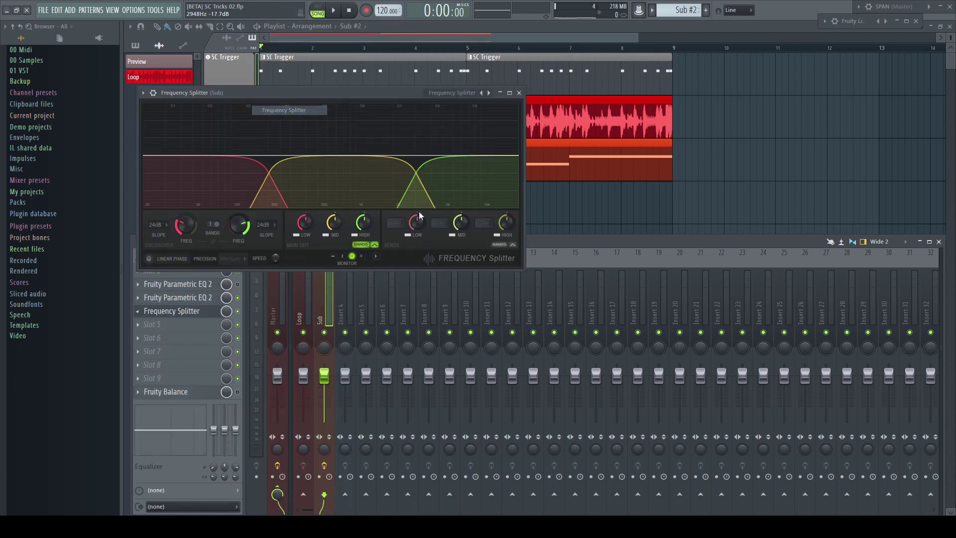
{"action": "left_click_drag", "start_coordinate": [320, 92], "coordinate": [517, 203]}
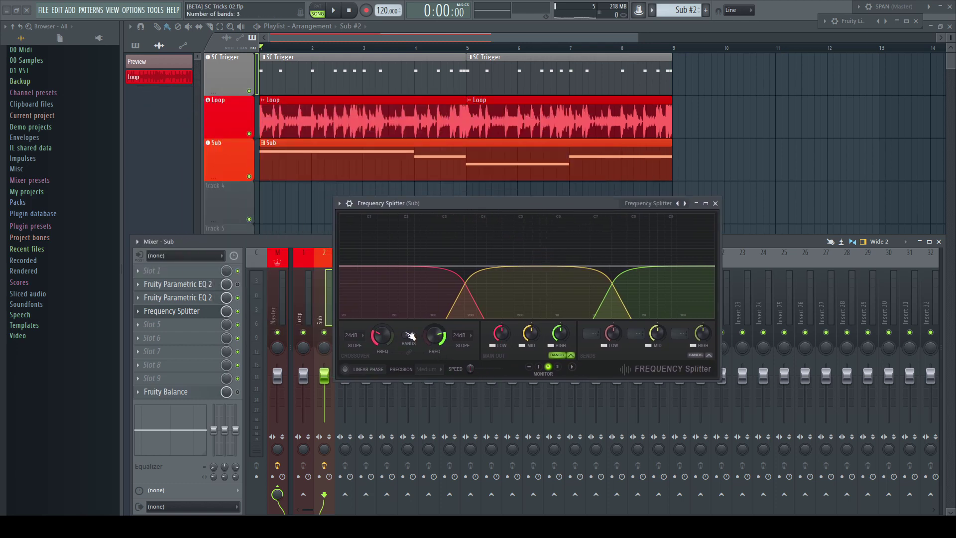
{"action": "left_click_drag", "start_coordinate": [411, 338], "coordinate": [455, 371]}
{"action": "left_click_drag", "start_coordinate": [382, 335], "coordinate": [382, 334]}
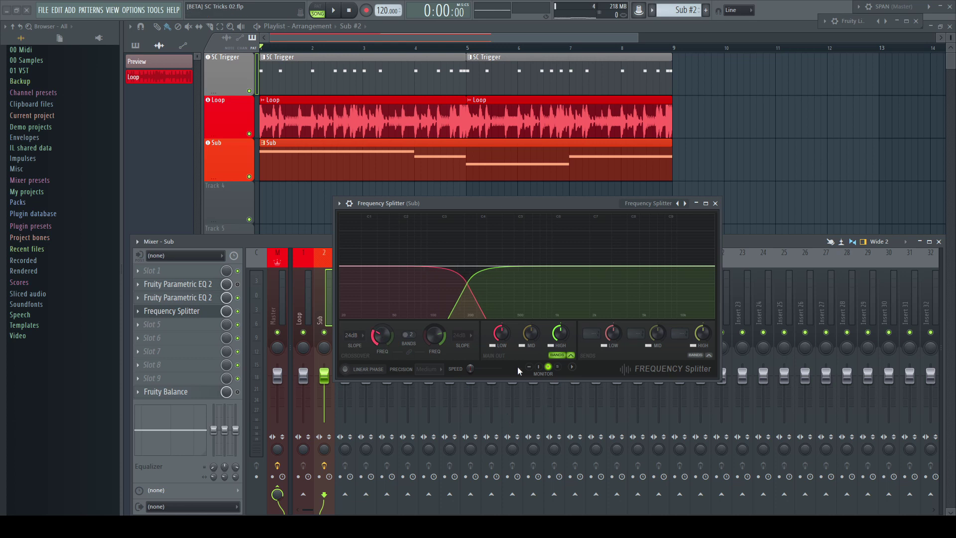
Link the splitter's LOW main output to SC Trigger - Articulator 4 and play to hear it
{"action": "right_click", "coordinate": [502, 337]}
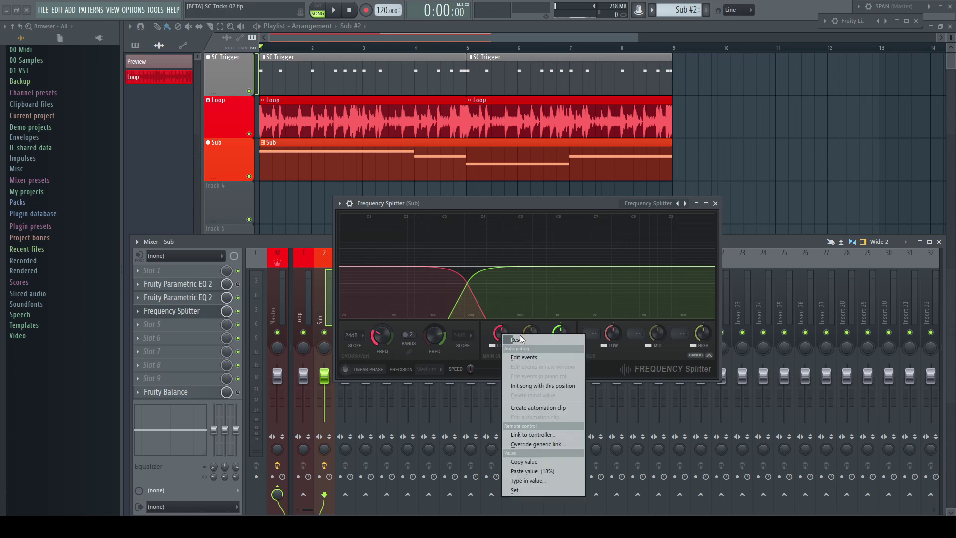
{"action": "left_click", "coordinate": [542, 408]}
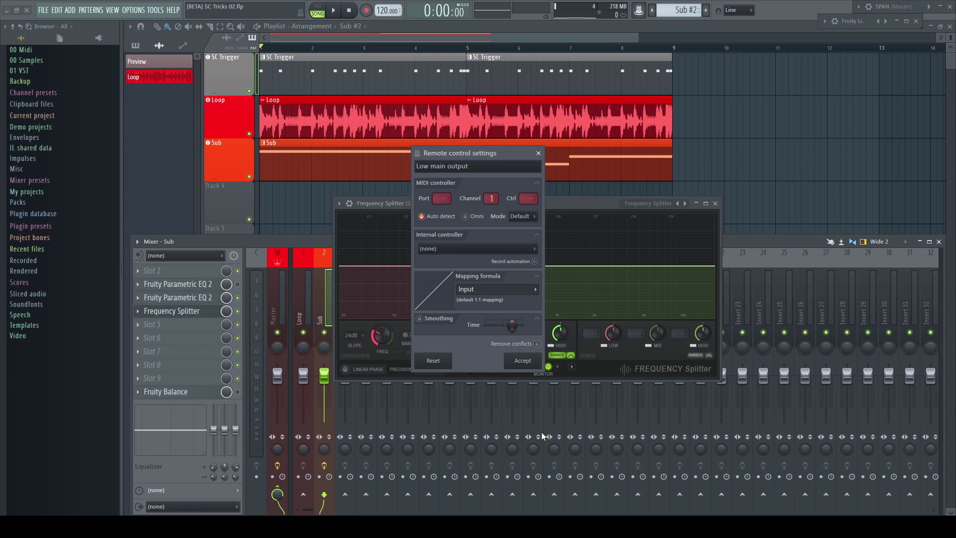
{"action": "left_click", "coordinate": [533, 252]}
{"action": "left_click", "coordinate": [480, 313]}
{"action": "left_click", "coordinate": [524, 361]}
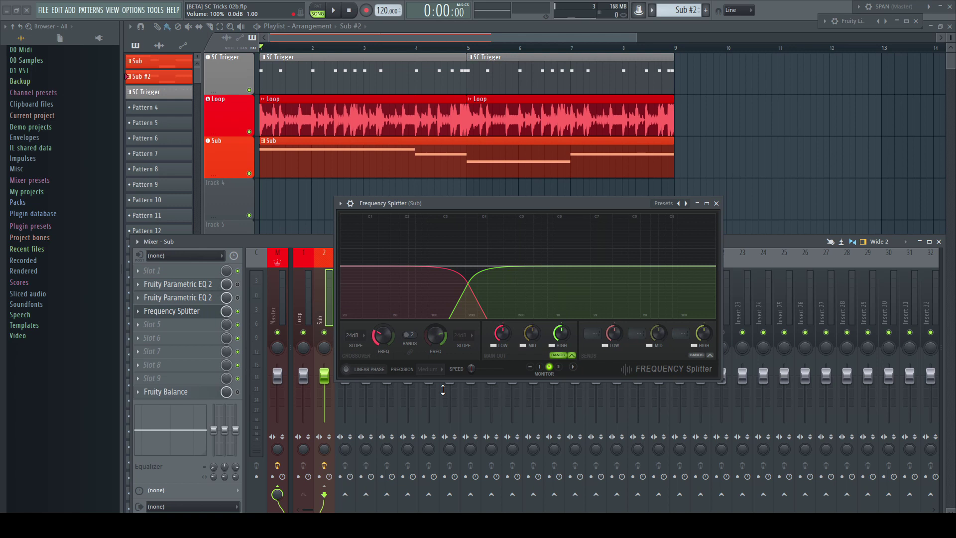
{"action": "key", "text": "space"}
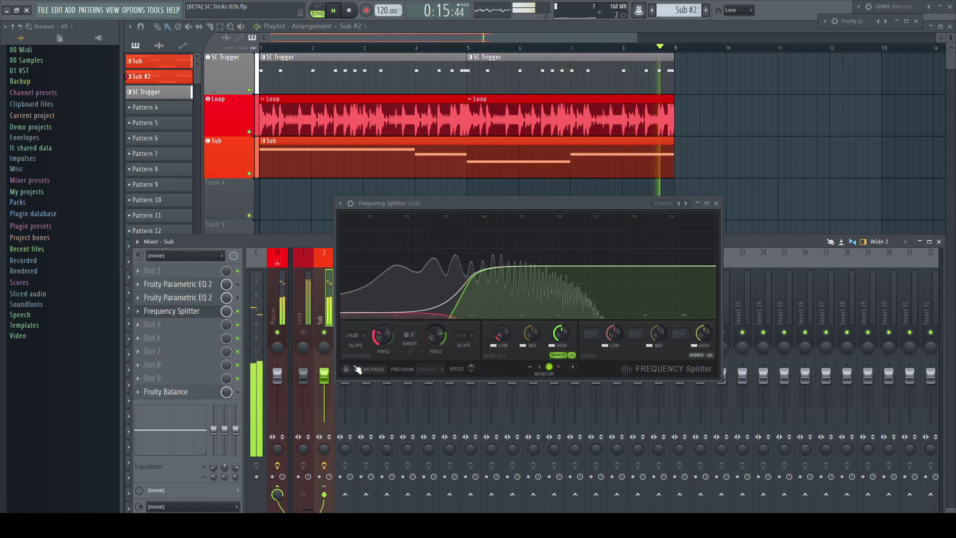
Stop playback after auditioning the ducked sub
{"action": "key", "text": "space"}
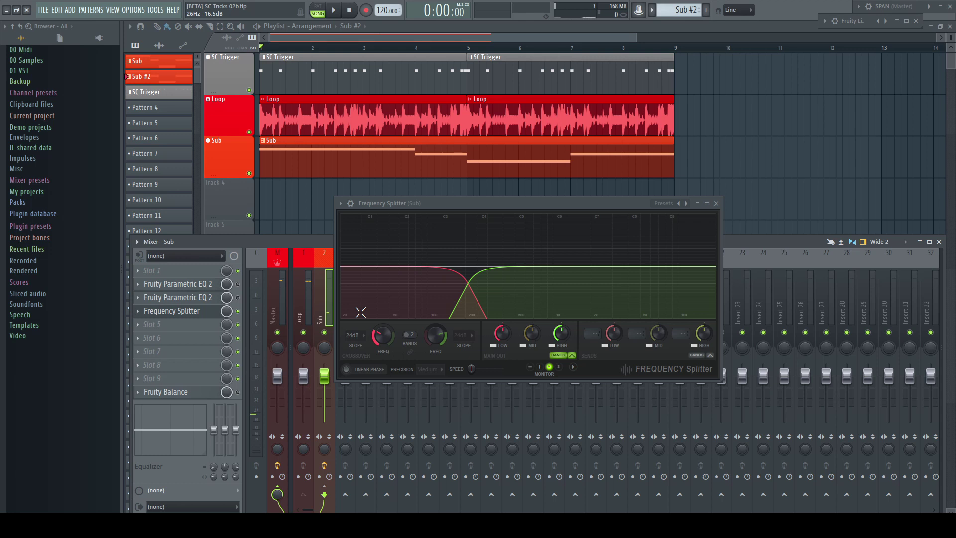
Load Patcher into the Sub track's fifth slot and add Fruity Parametric EQ 2 to its map
{"action": "left_click", "coordinate": [715, 203]}
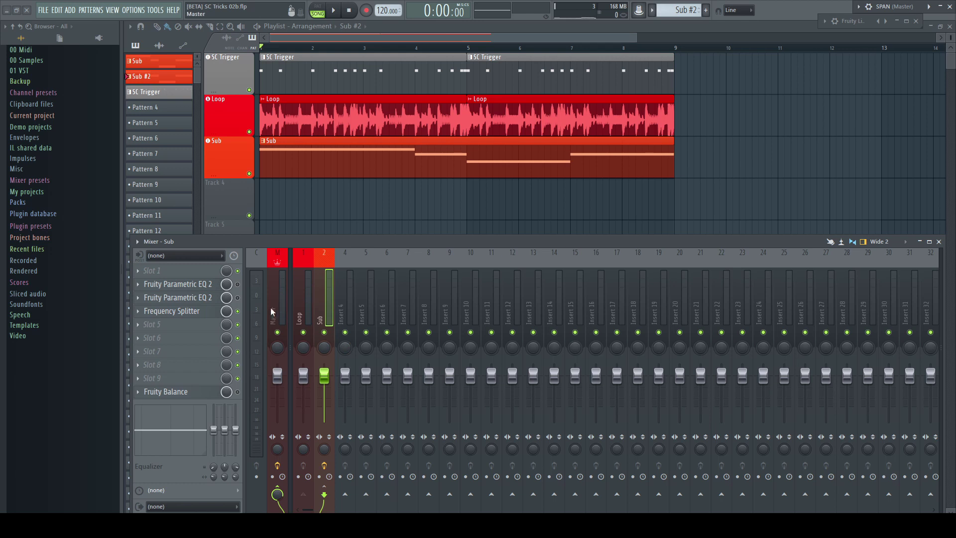
{"action": "left_click", "coordinate": [139, 326]}
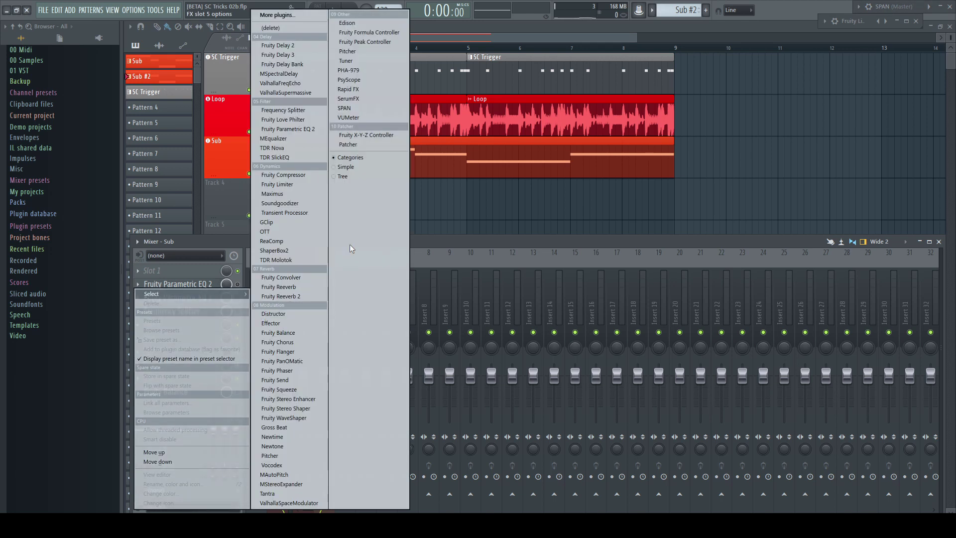
{"action": "left_click", "coordinate": [369, 145]}
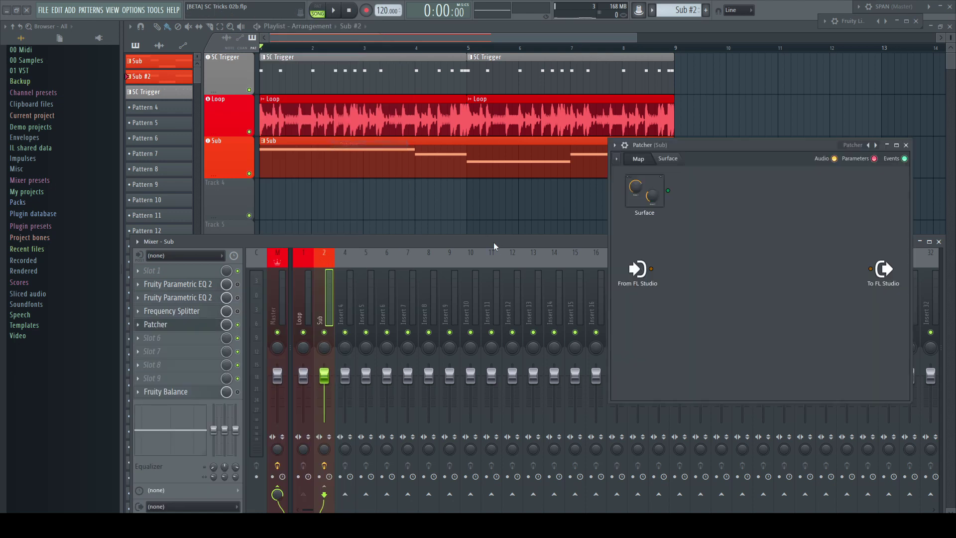
{"action": "left_click_drag", "start_coordinate": [732, 147], "coordinate": [431, 135]}
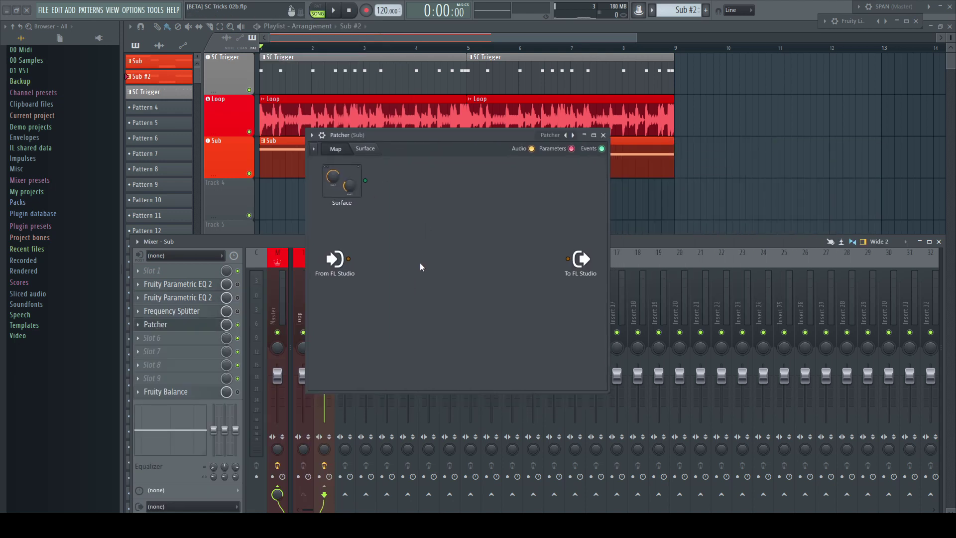
{"action": "key", "text": "F8"}
{"action": "left_click_drag", "start_coordinate": [916, 139], "coordinate": [434, 270]}
{"action": "left_click_drag", "start_coordinate": [425, 148], "coordinate": [485, 144]}
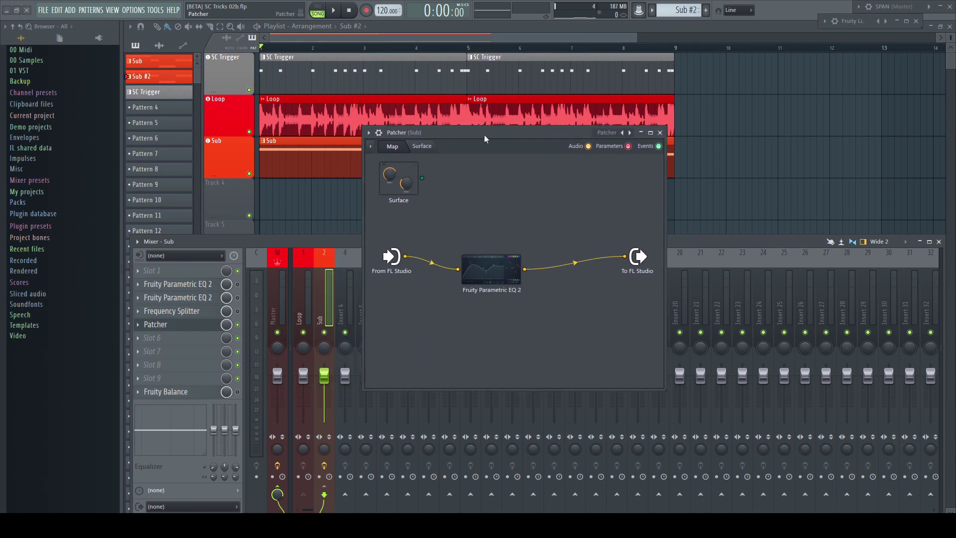
Route Patcher's input through the EQ and lower its low pass to about 166 Hz
{"action": "left_click", "coordinate": [304, 318]}
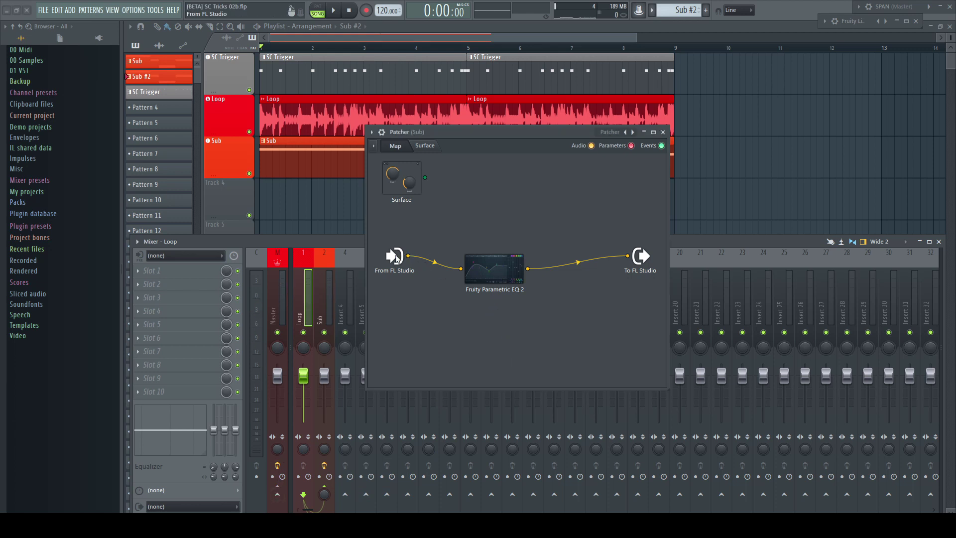
{"action": "mouse_move", "coordinate": [464, 275]}
{"action": "left_click", "coordinate": [503, 326]}
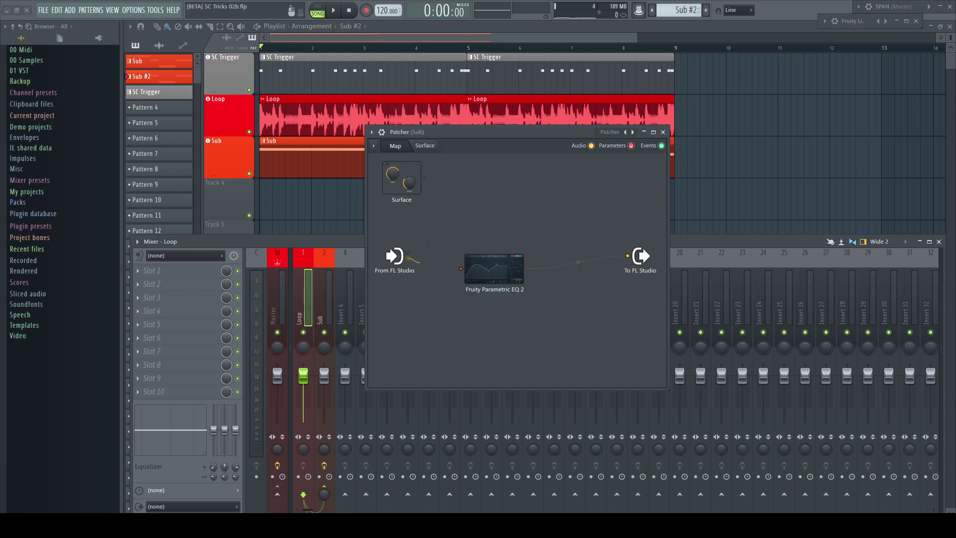
{"action": "double_click", "coordinate": [499, 276]}
{"action": "key", "text": "space"}
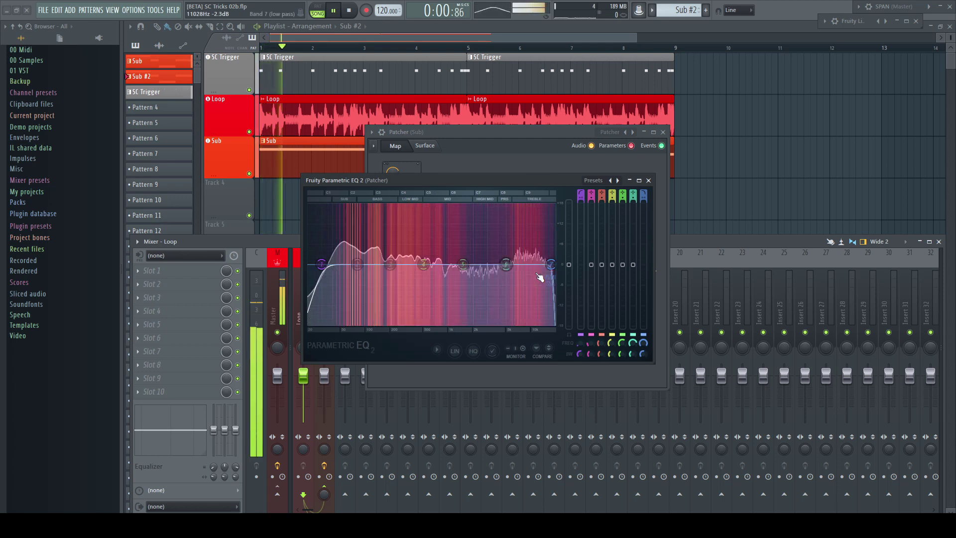
{"action": "left_click_drag", "start_coordinate": [551, 265], "coordinate": [376, 264]}
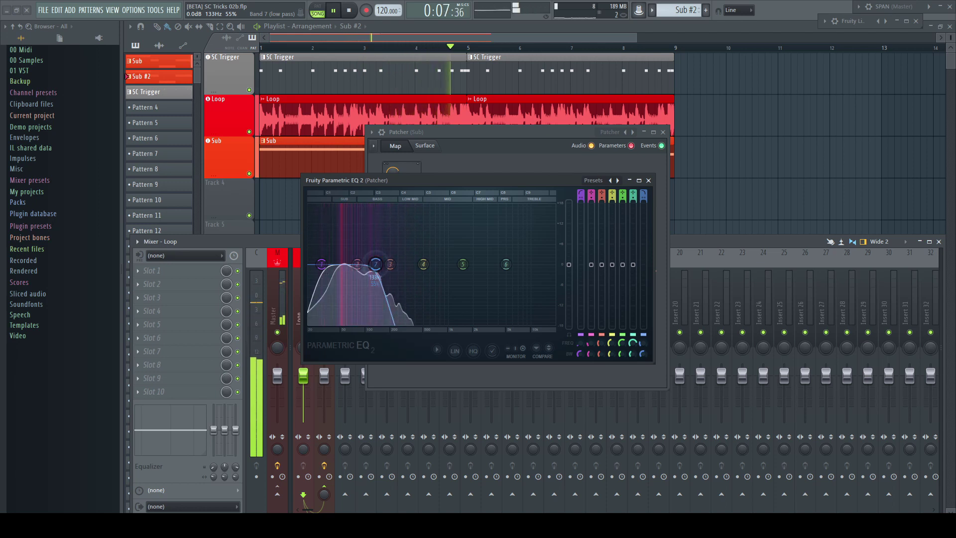
{"action": "left_click", "coordinate": [648, 180]}
{"action": "key", "text": "space"}
Add Fruity Limiter to the Patcher map and give it a second input
{"action": "key", "text": "F8"}
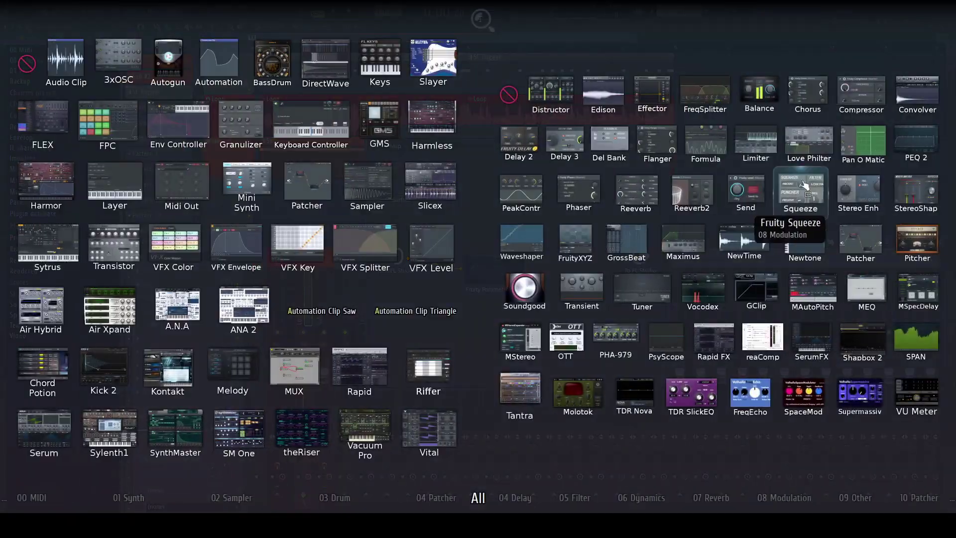
{"action": "left_click_drag", "start_coordinate": [822, 149], "coordinate": [535, 214]}
{"action": "right_click", "coordinate": [497, 201]}
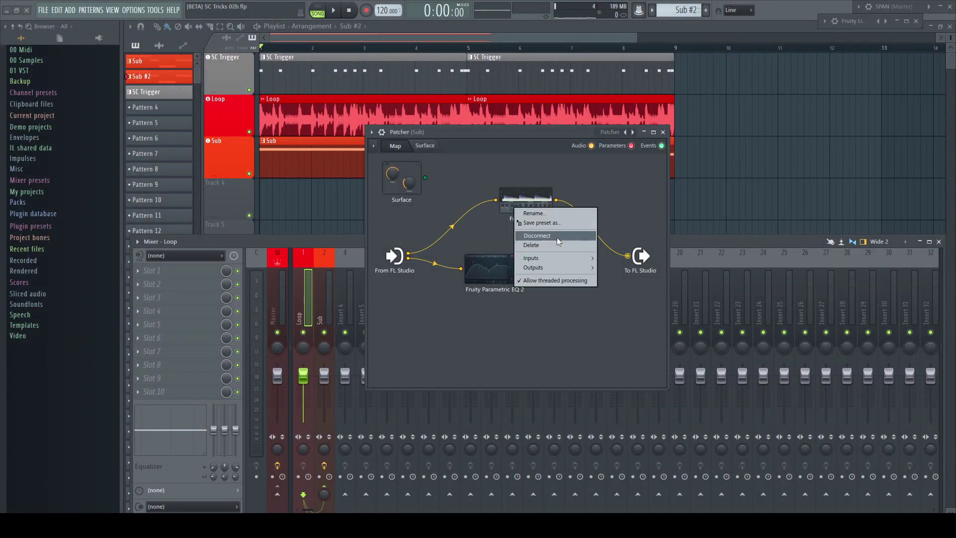
{"action": "left_click", "coordinate": [670, 264]}
Set the limiter to use the incoming signal as sidechain in compressor mode, then play
{"action": "left_click", "coordinate": [526, 200]}
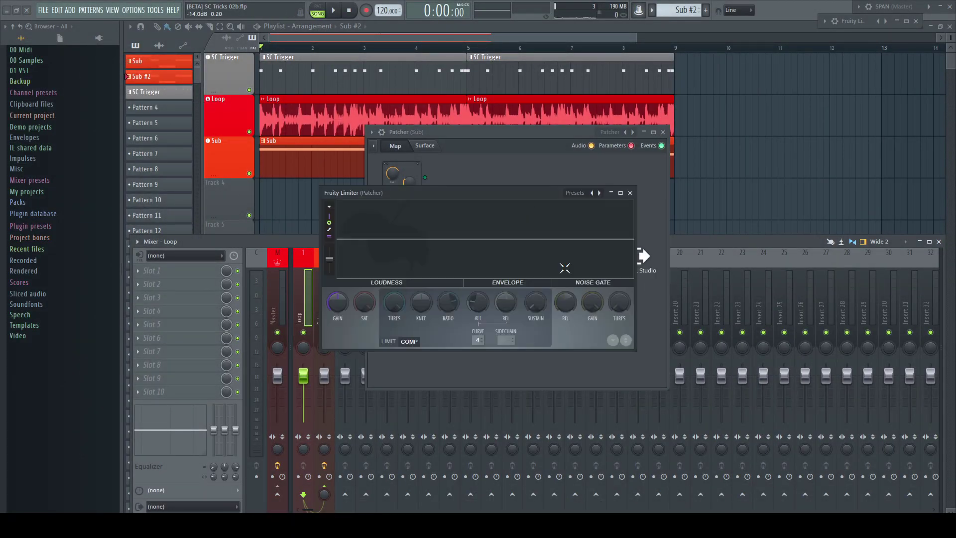
{"action": "left_click", "coordinate": [528, 353]}
{"action": "left_click", "coordinate": [420, 342]}
{"action": "left_click", "coordinate": [409, 341]}
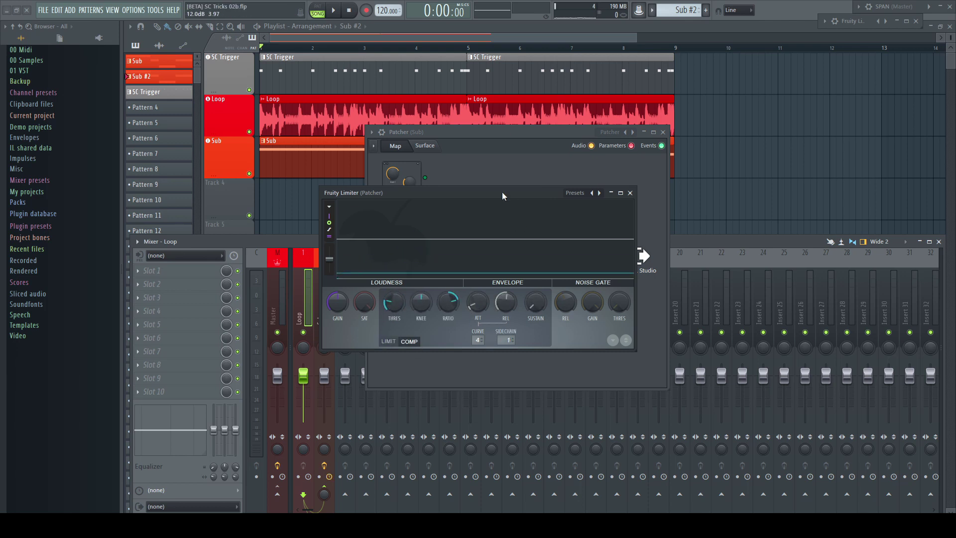
{"action": "key", "text": "space"}
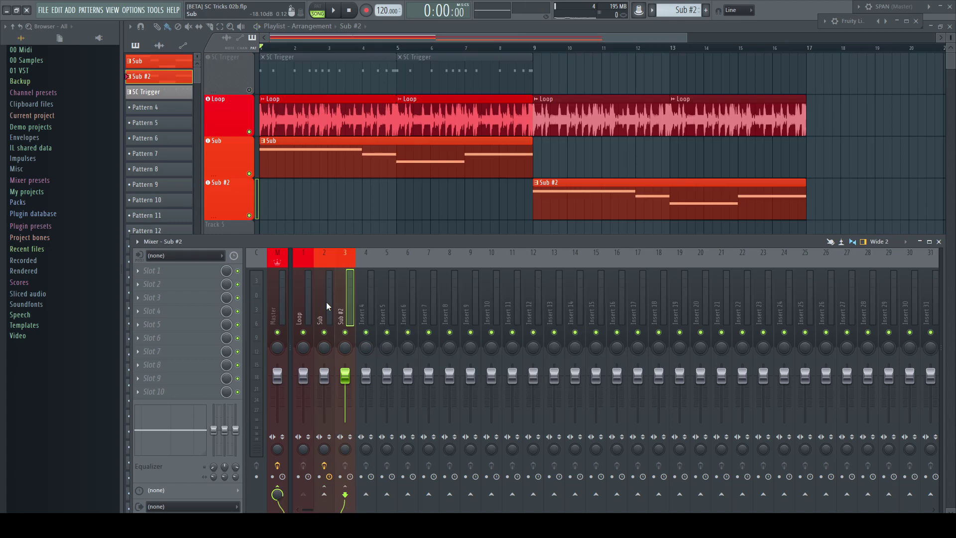
Copy the Sub insert's Patcher onto insert 3 (Sub #2) and move its window aside
{"action": "left_click", "coordinate": [327, 302]}
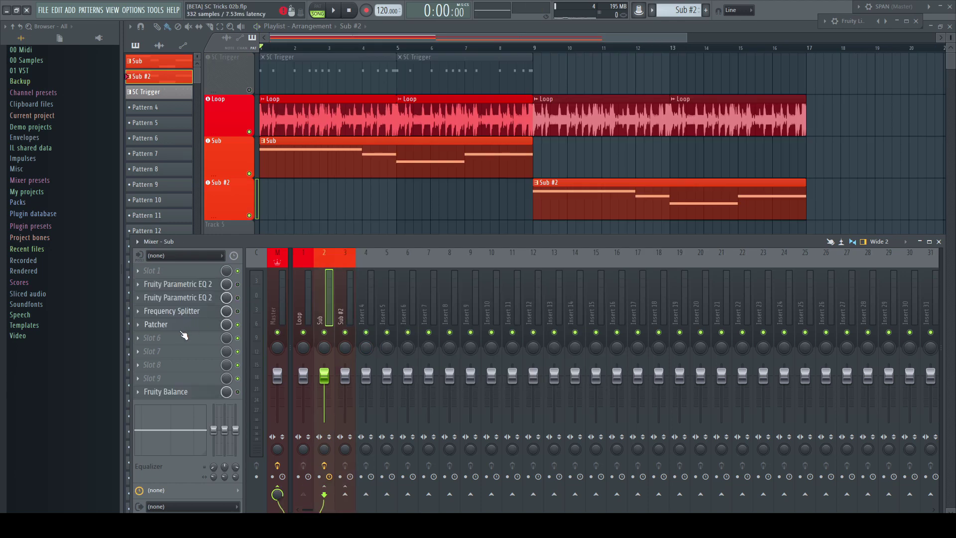
{"action": "left_click", "coordinate": [140, 325]}
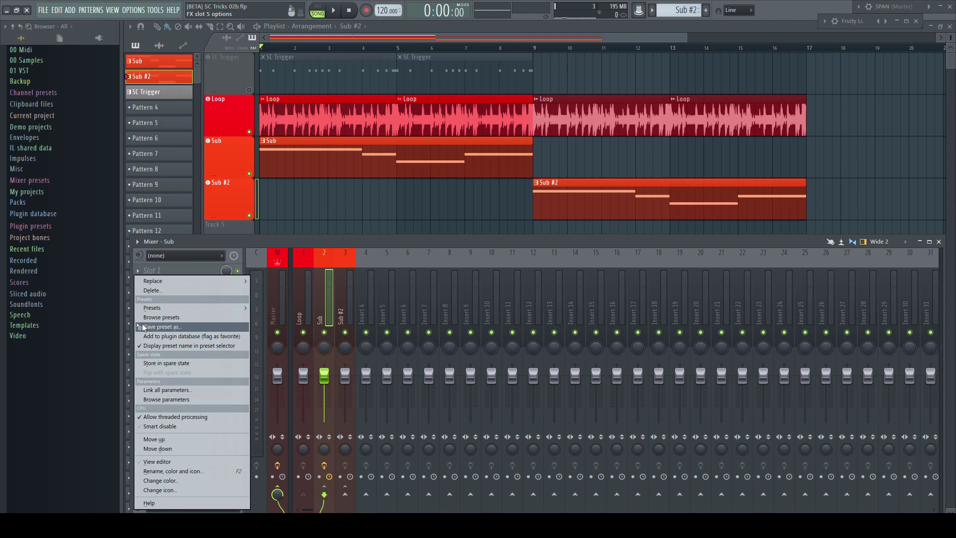
{"action": "left_click_drag", "start_coordinate": [159, 328], "coordinate": [351, 313]}
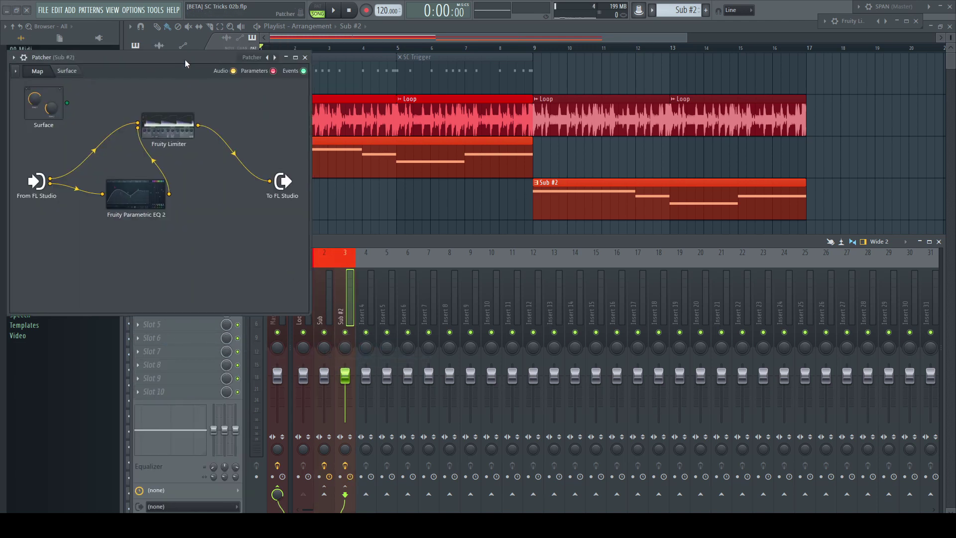
{"action": "left_click_drag", "start_coordinate": [181, 53], "coordinate": [620, 190]}
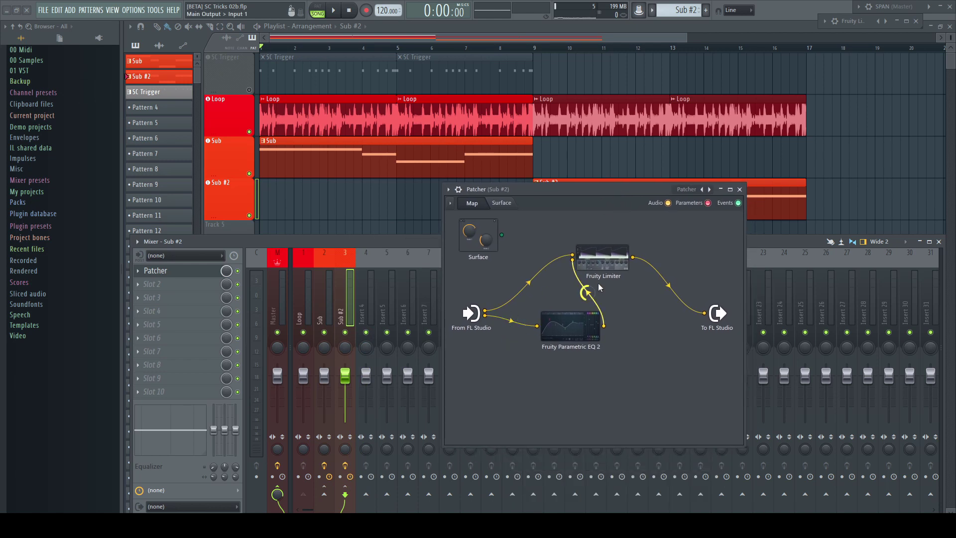
Add a Frequency Splitter before Fruity Limiter, sending LOW to send 1 and HIGH to send 2
{"action": "key", "text": "F8"}
{"action": "left_click_drag", "start_coordinate": [704, 97], "coordinate": [522, 271]}
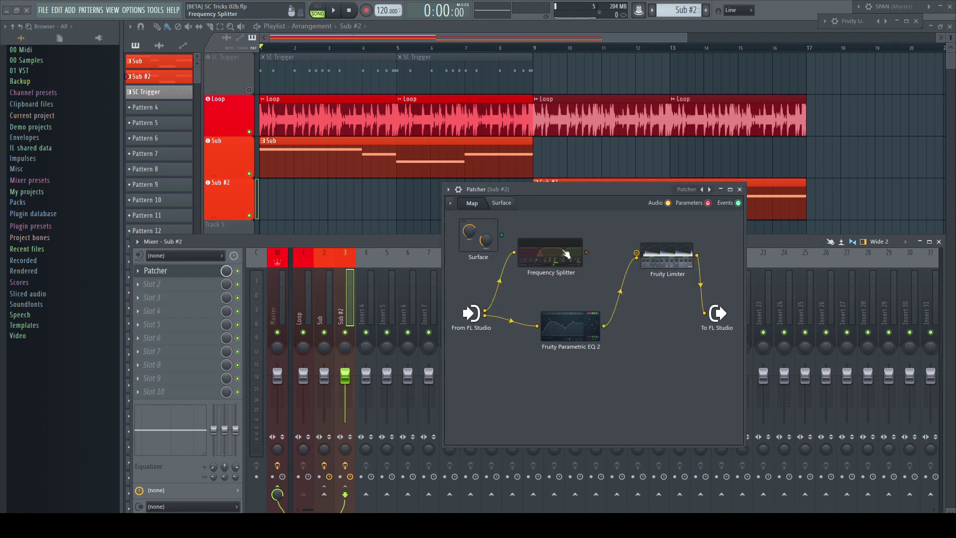
{"action": "left_click", "coordinate": [566, 254]}
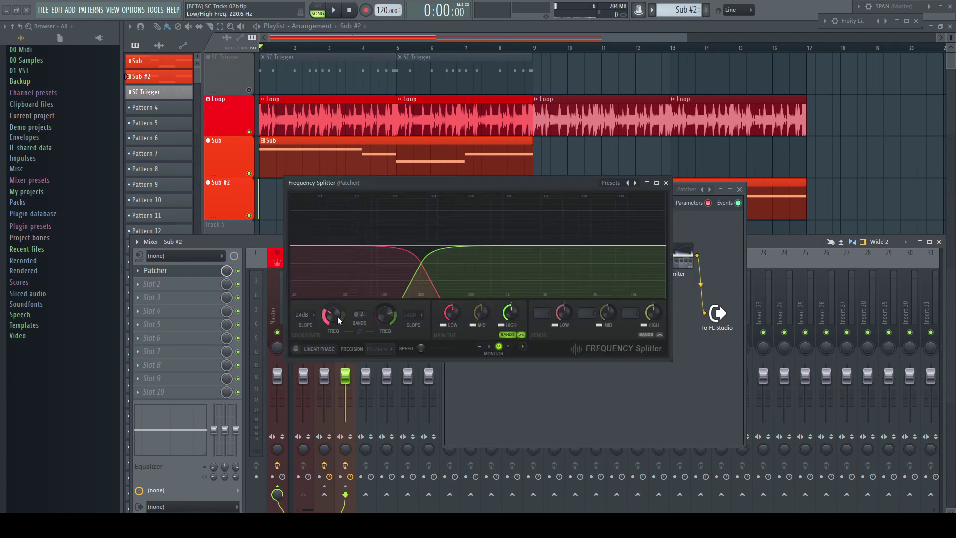
{"action": "left_click", "coordinate": [546, 314]}
{"action": "left_click", "coordinate": [560, 329]}
{"action": "left_click", "coordinate": [630, 313]}
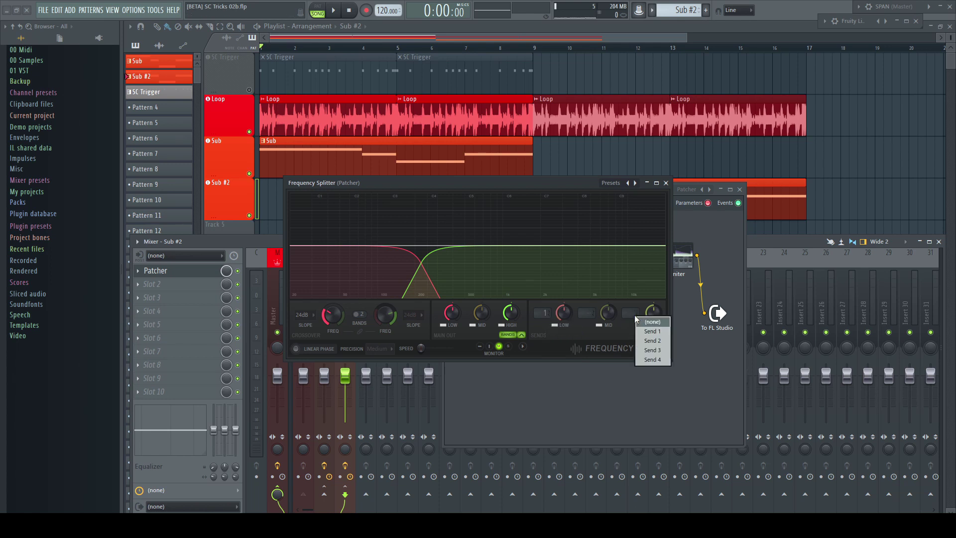
{"action": "left_click", "coordinate": [652, 341]}
{"action": "left_click", "coordinate": [666, 183]}
Give the Frequency Splitter a second audio output and play the song to check routing
{"action": "right_click", "coordinate": [571, 250]}
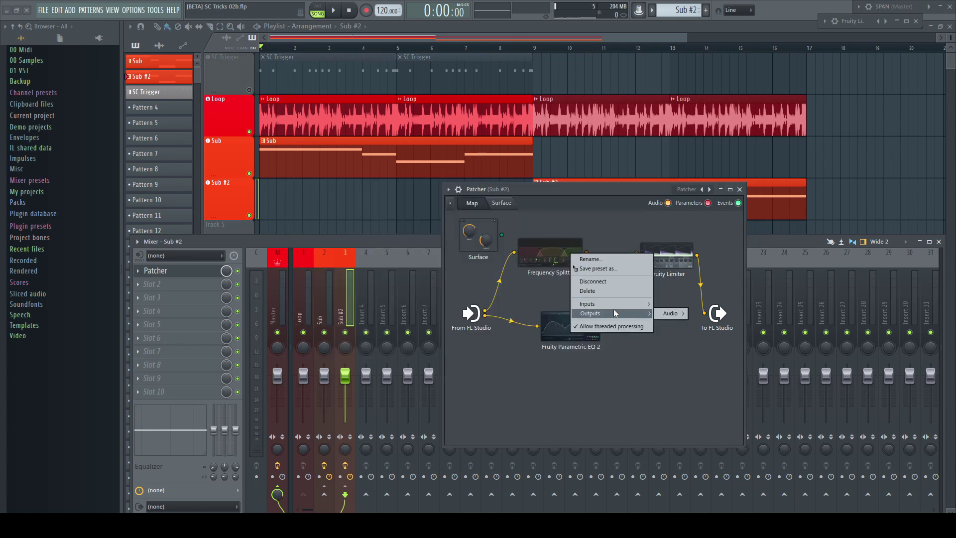
{"action": "left_click", "coordinate": [715, 366]}
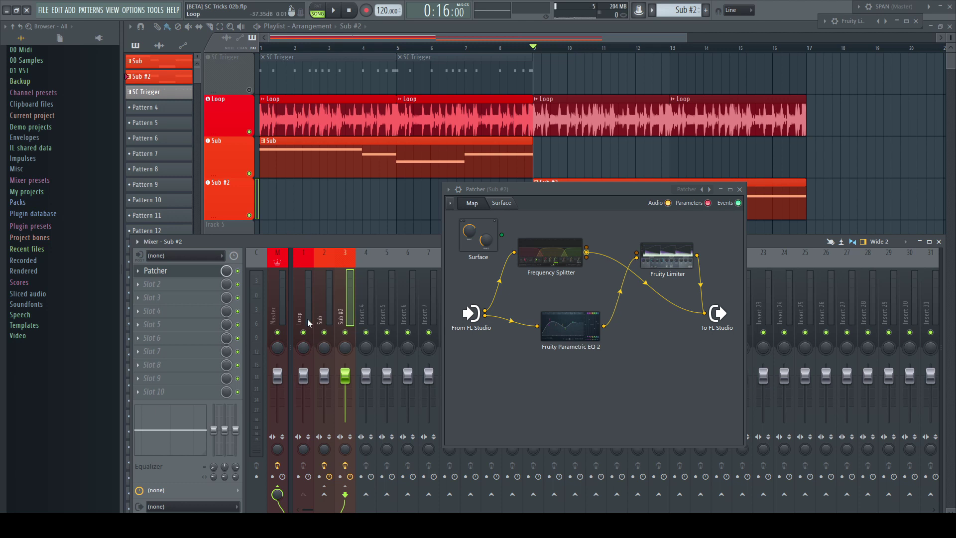
{"action": "left_click", "coordinate": [307, 322]}
{"action": "key", "text": "space"}
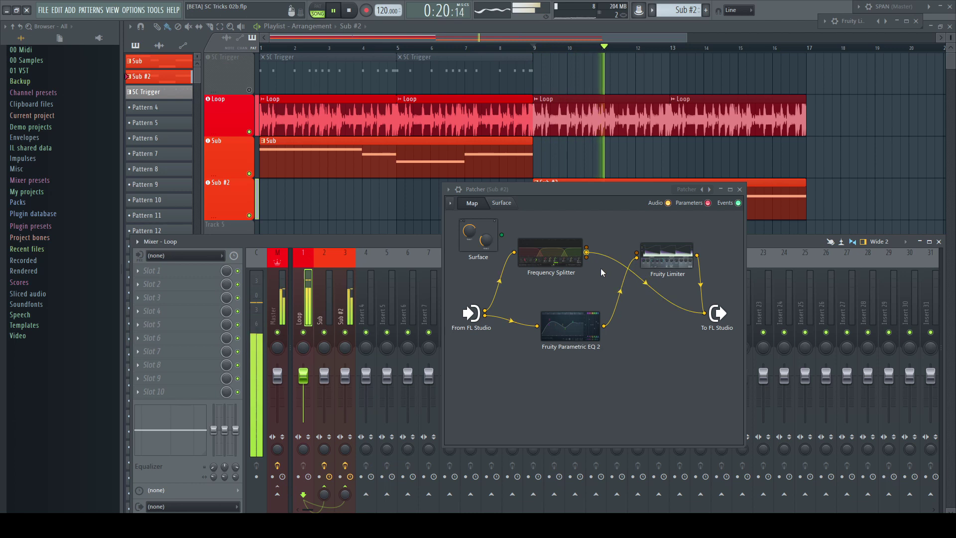
{"action": "key", "text": "space"}
Connect the splitter's second band straight to the Patcher output via Send 1, then audition
{"action": "right_click", "coordinate": [706, 315]}
{"action": "left_click", "coordinate": [767, 399]}
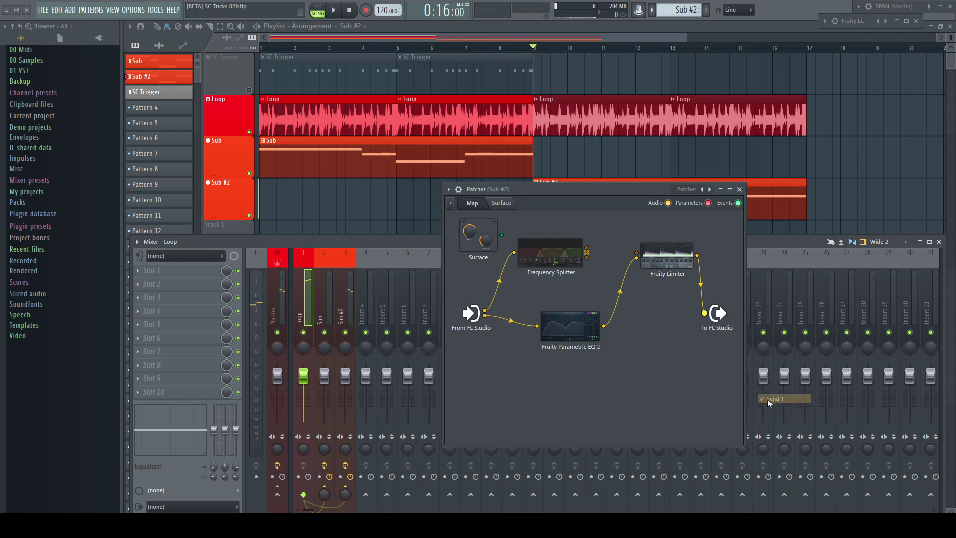
{"action": "left_click_drag", "start_coordinate": [586, 252], "coordinate": [677, 314]}
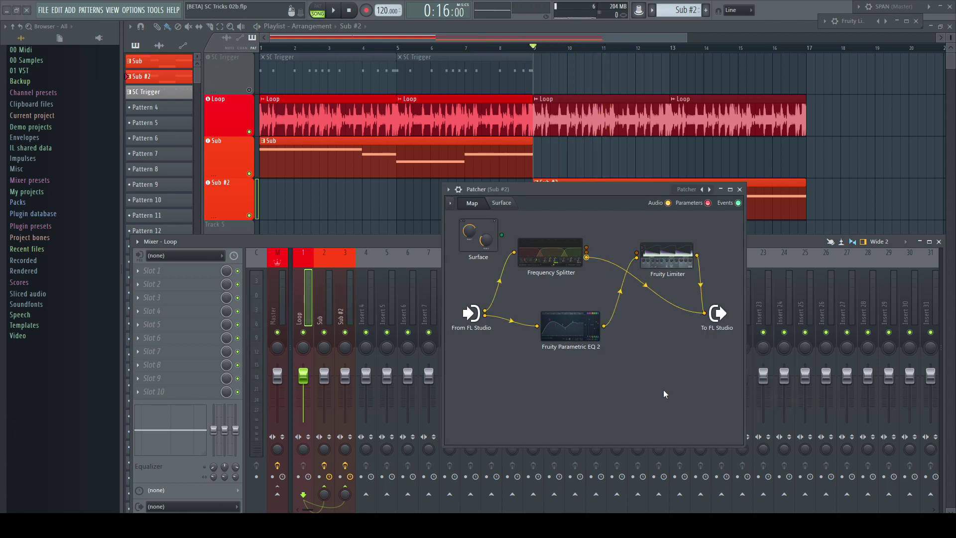
{"action": "key", "text": "space"}
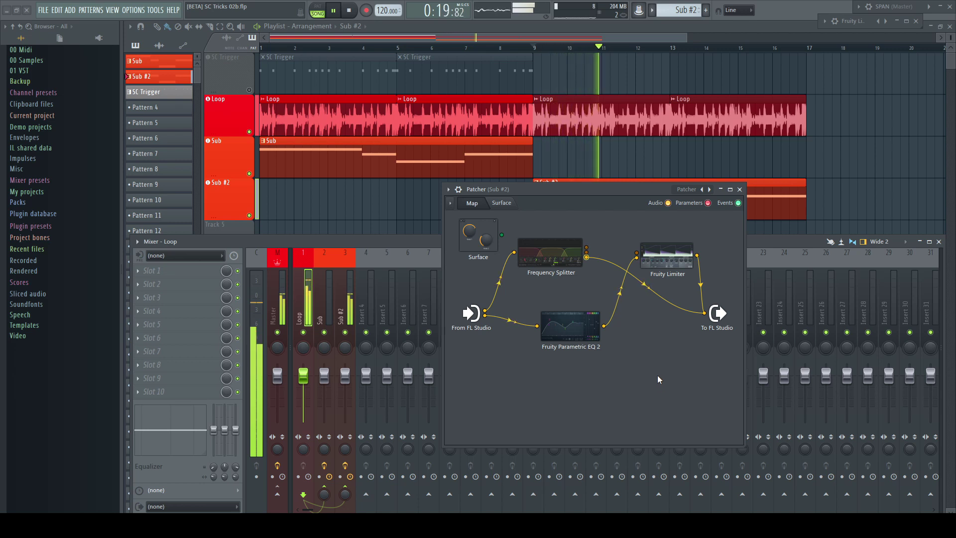
{"action": "key", "text": "space"}
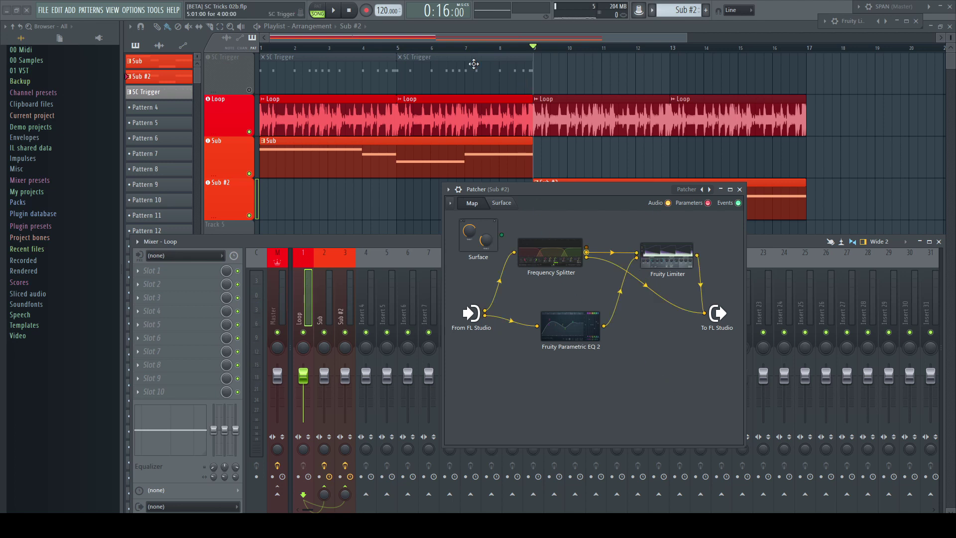
Play the song from bar 1 to audition the ducking, nudging the Patcher window lower
{"action": "left_click", "coordinate": [267, 51]}
{"action": "key", "text": "F9"}
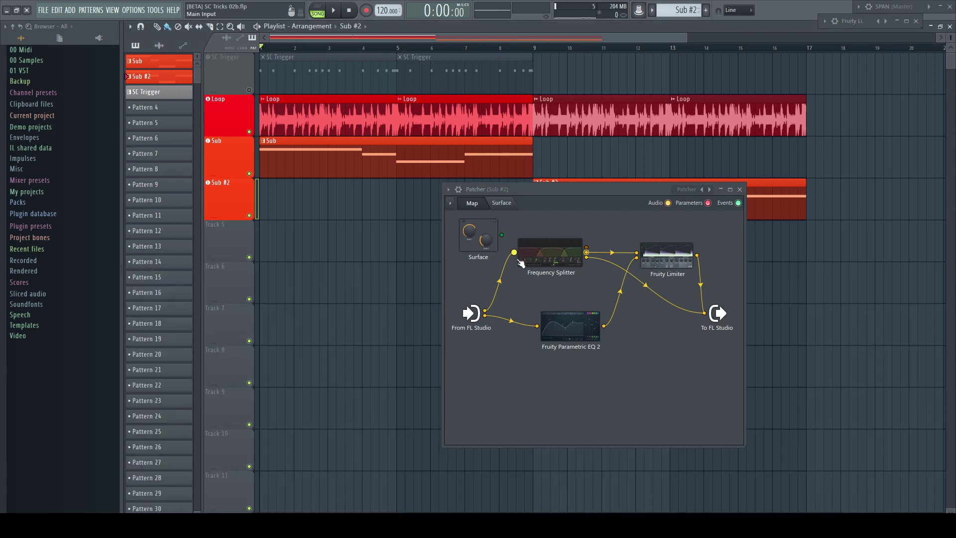
{"action": "key", "text": "F9"}
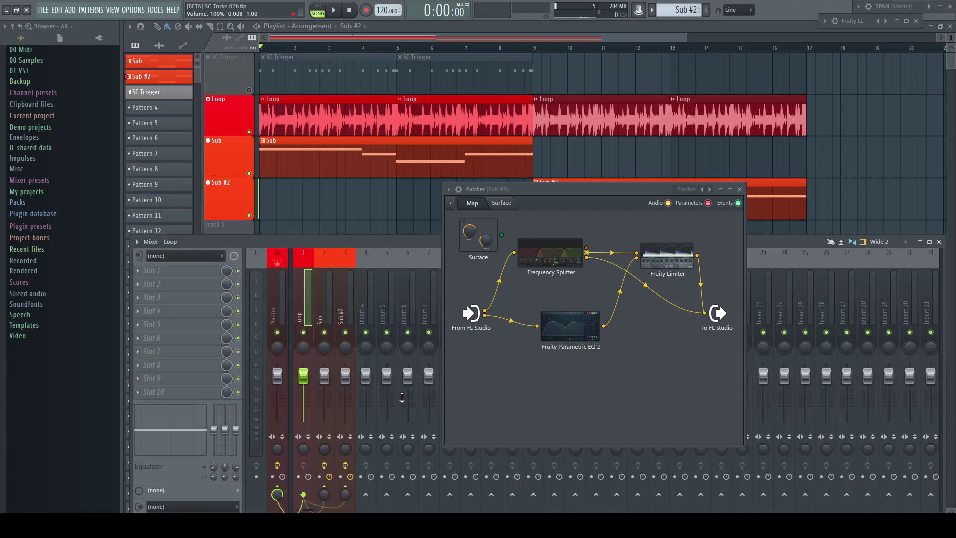
{"action": "key", "text": "space"}
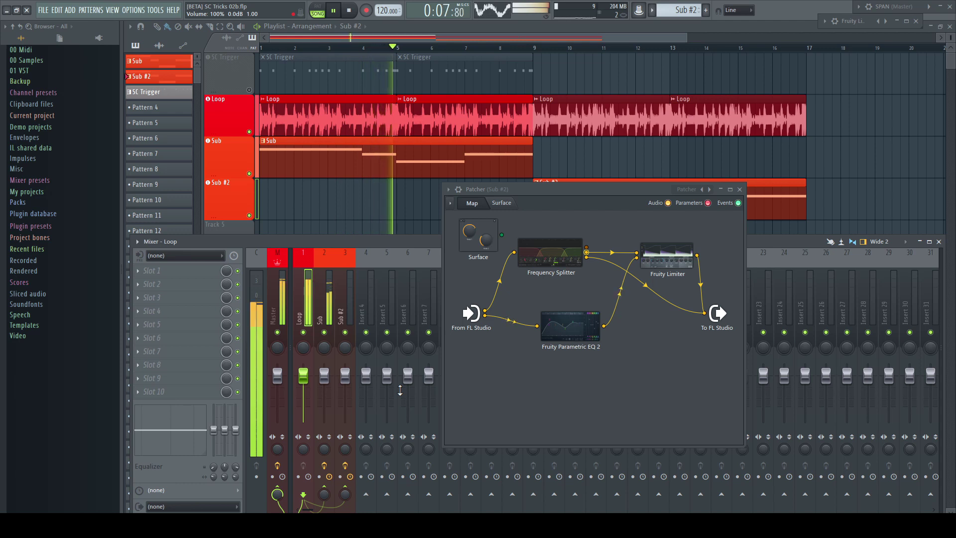
{"action": "left_click_drag", "start_coordinate": [578, 192], "coordinate": [593, 234]}
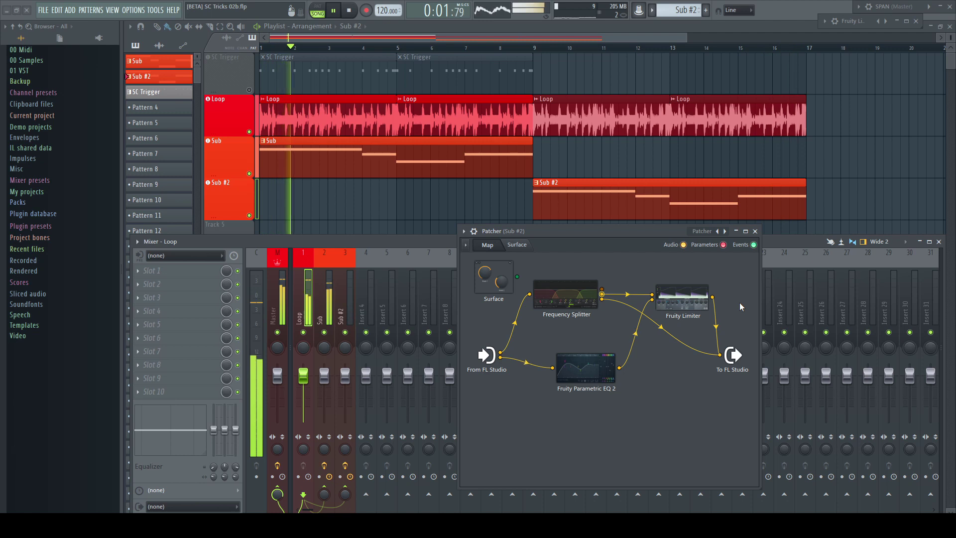
{"action": "key", "text": "space"}
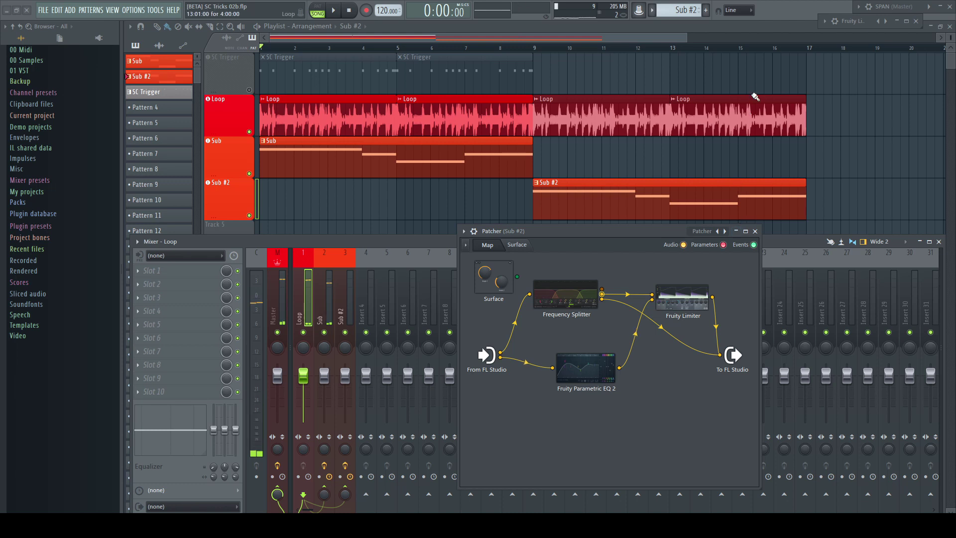
With the mixer hidden, audition the song from bar 15
{"action": "key", "text": "F9"}
{"action": "left_click", "coordinate": [741, 49]}
{"action": "key", "text": "space"}
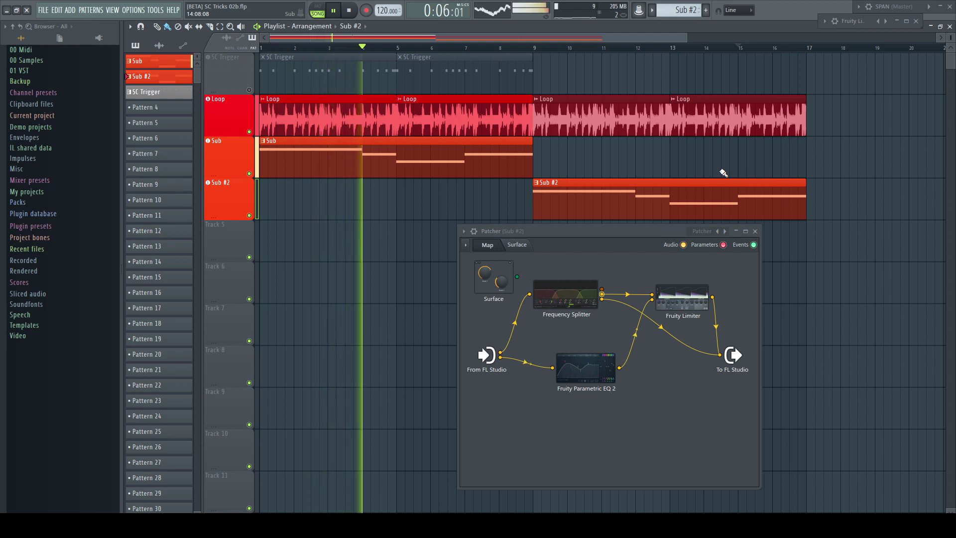
{"action": "key", "text": "space"}
Audition from bar 9 while watching mixer levels, then stop and hide the mixer
{"action": "left_click", "coordinate": [535, 49]}
{"action": "key", "text": "space"}
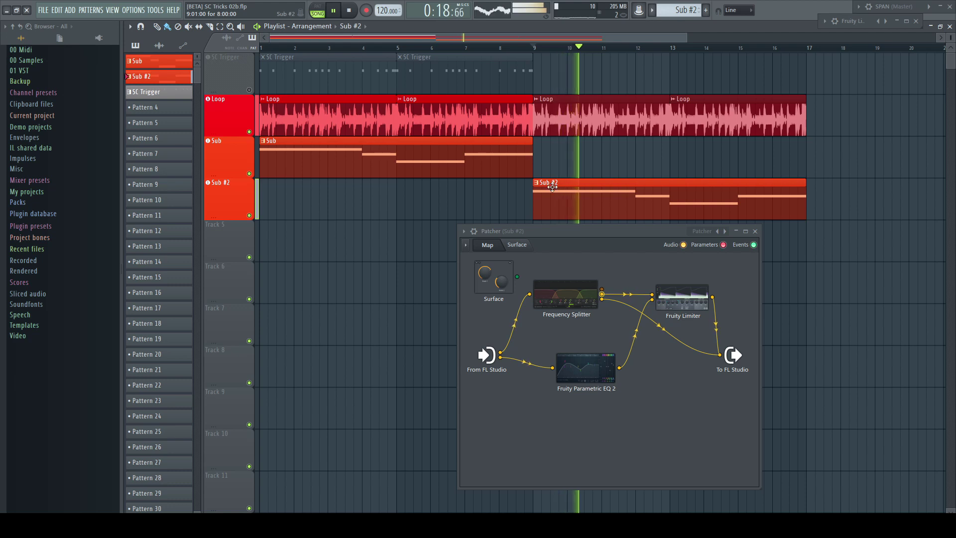
{"action": "key", "text": "F9"}
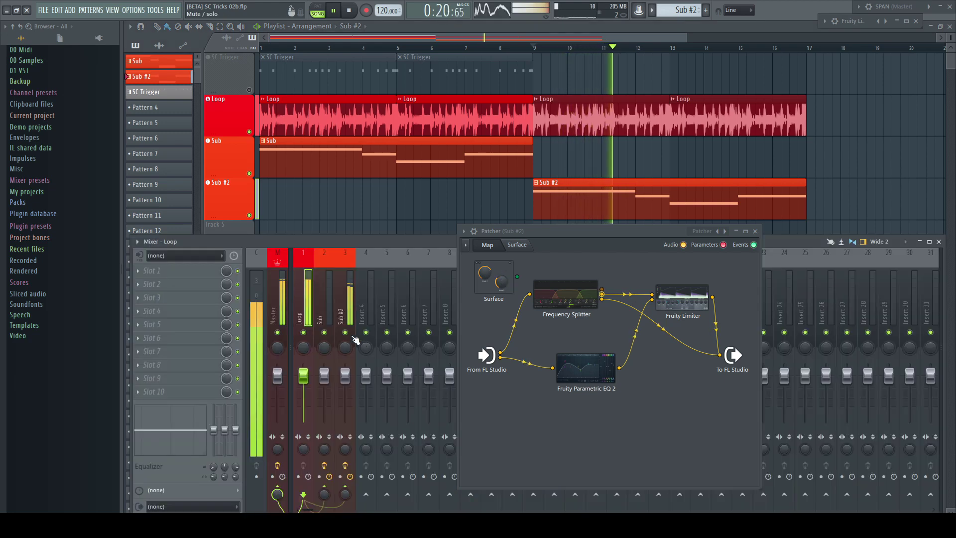
{"action": "key", "text": "space"}
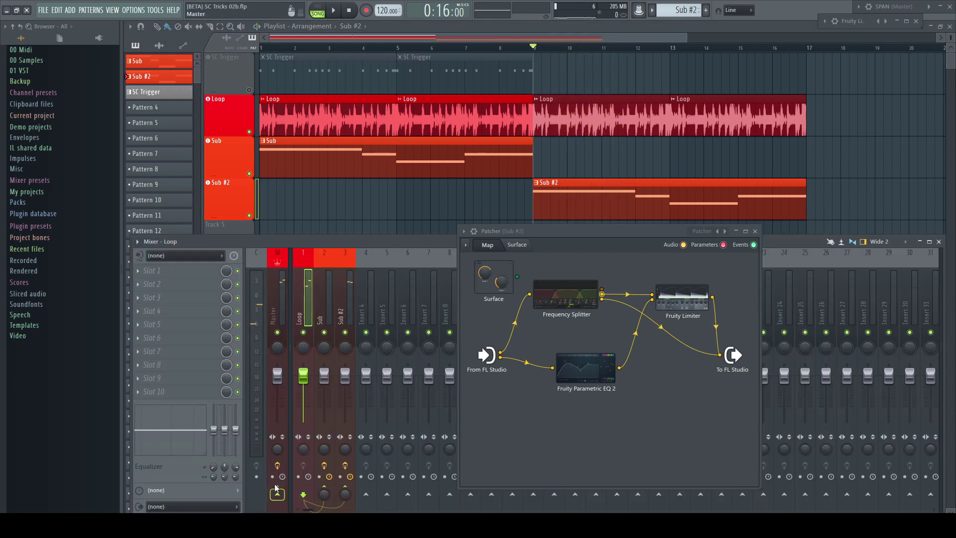
{"action": "key", "text": "F9"}
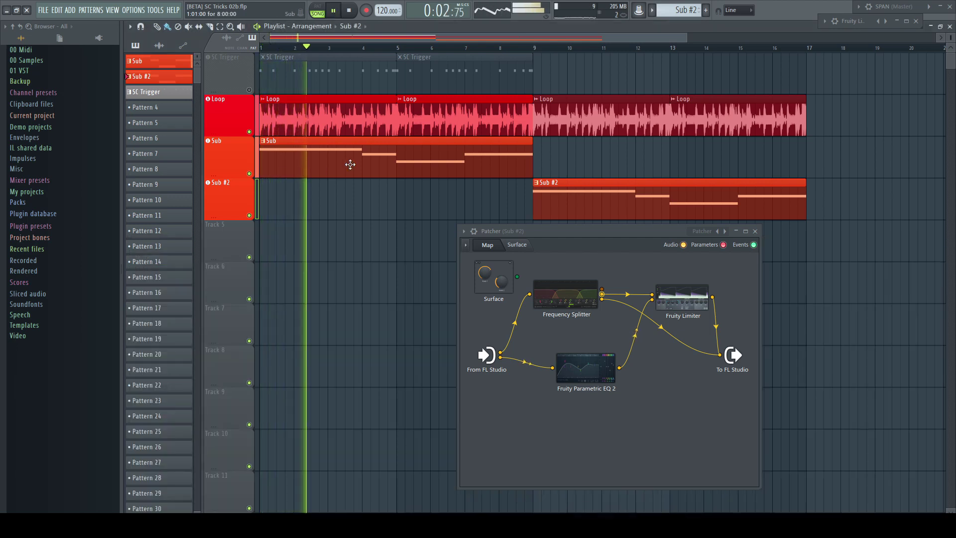
{"action": "key", "text": "space"}
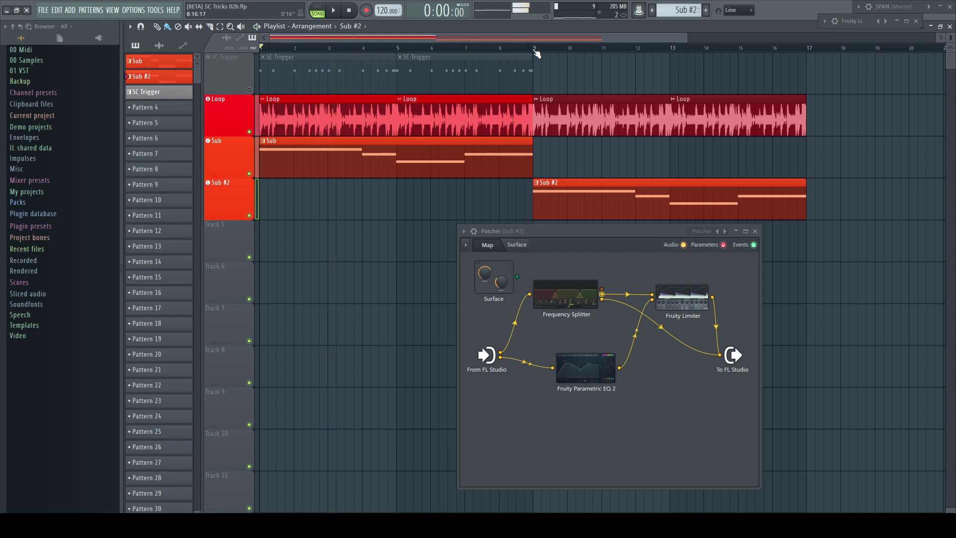